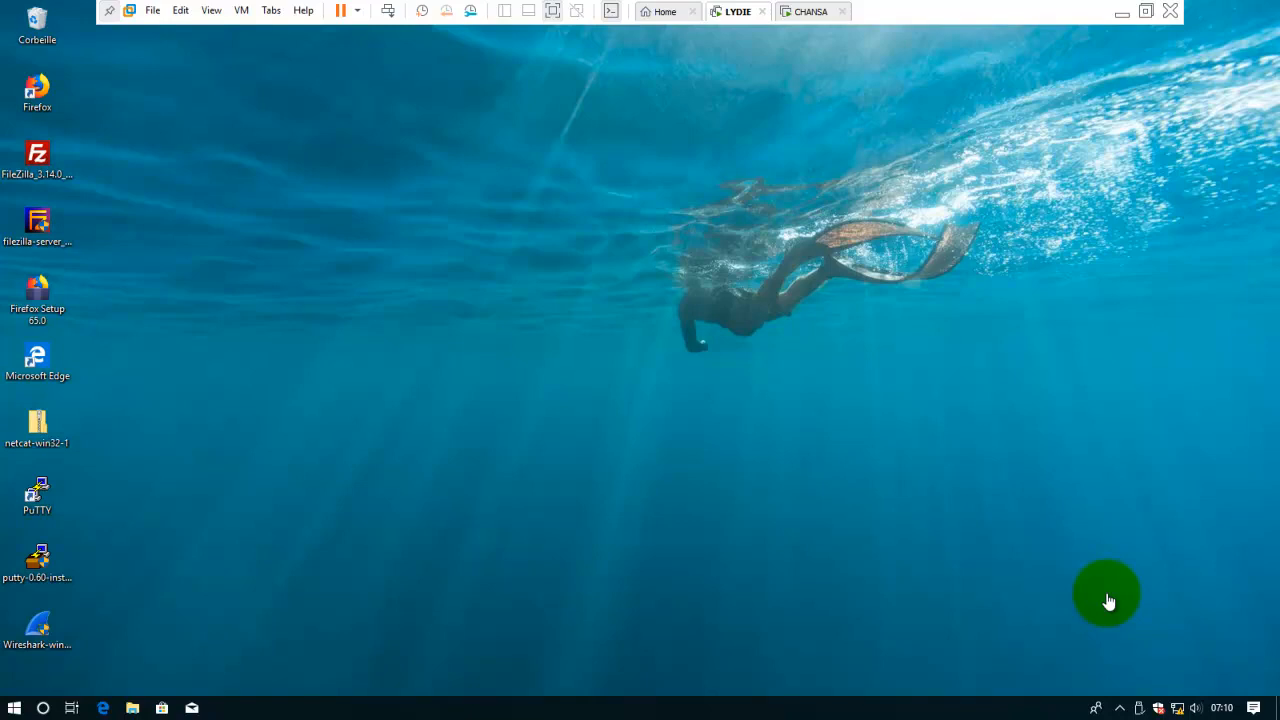
Open a command prompt in the LYDIE virtual machine and display its IP configuration with ipconfig
click(43, 708)
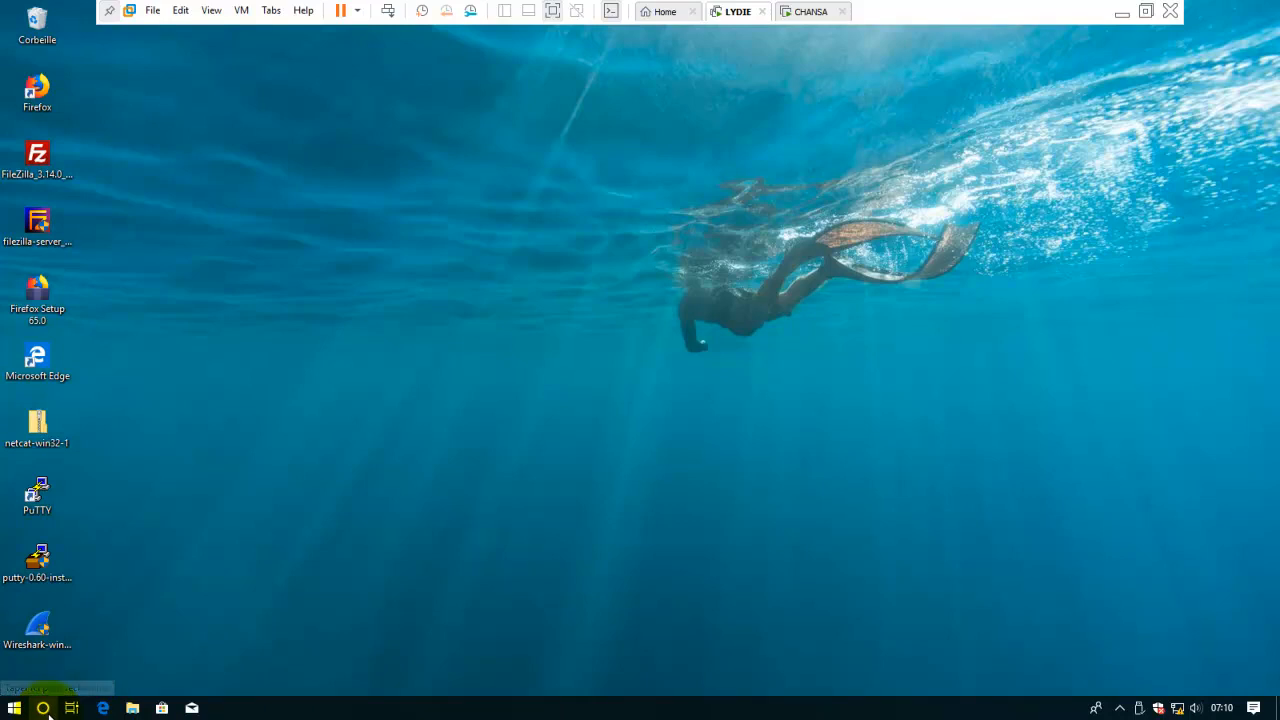
text(cmd)
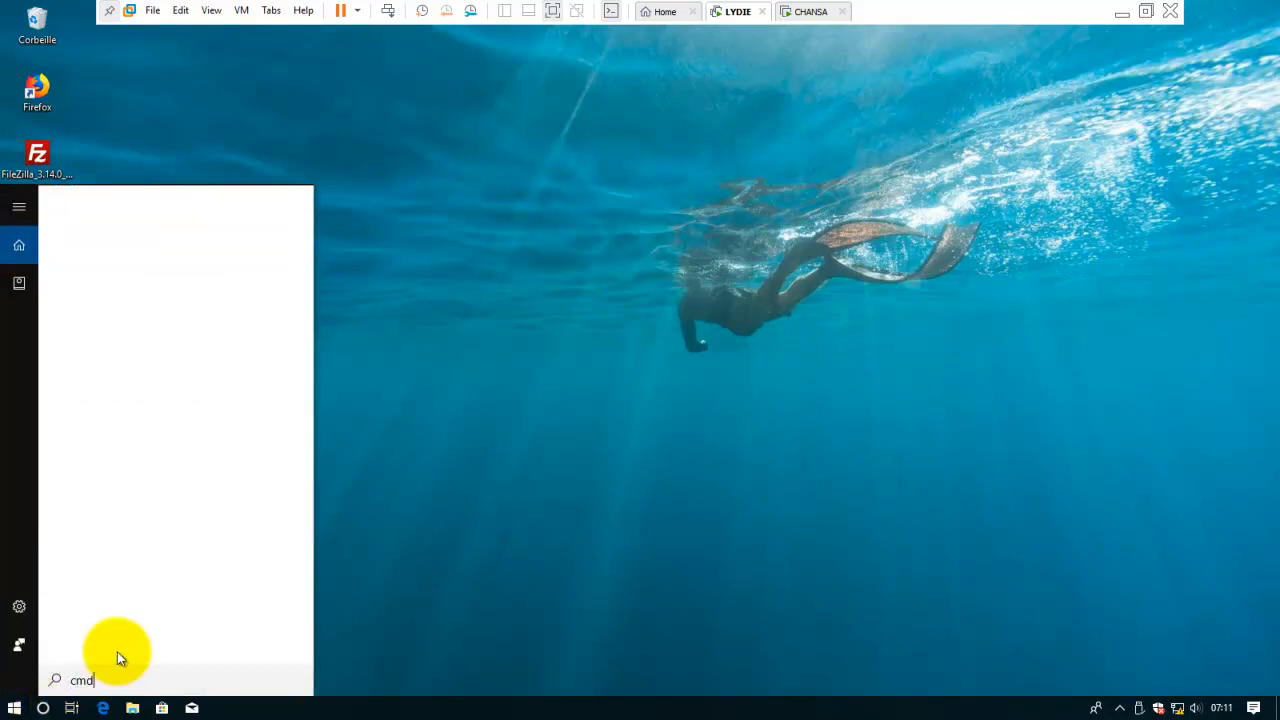
key(Return)
text(ipconfig)
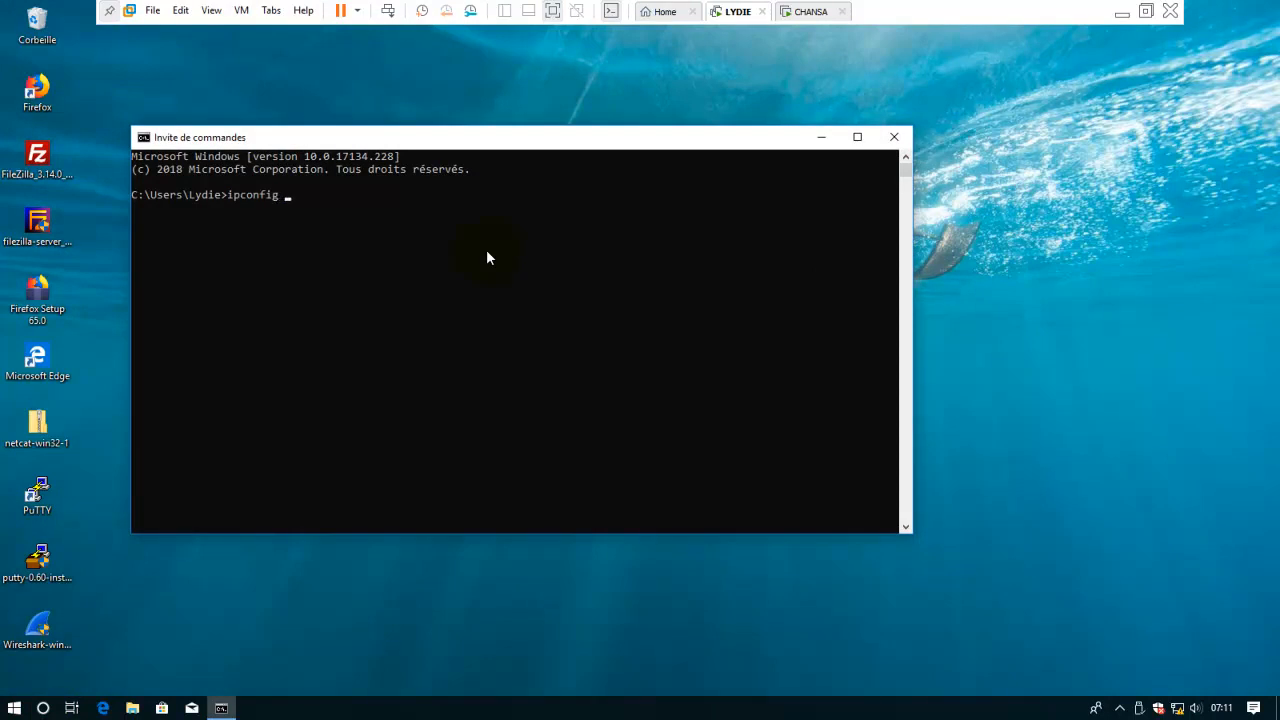
key(Return)
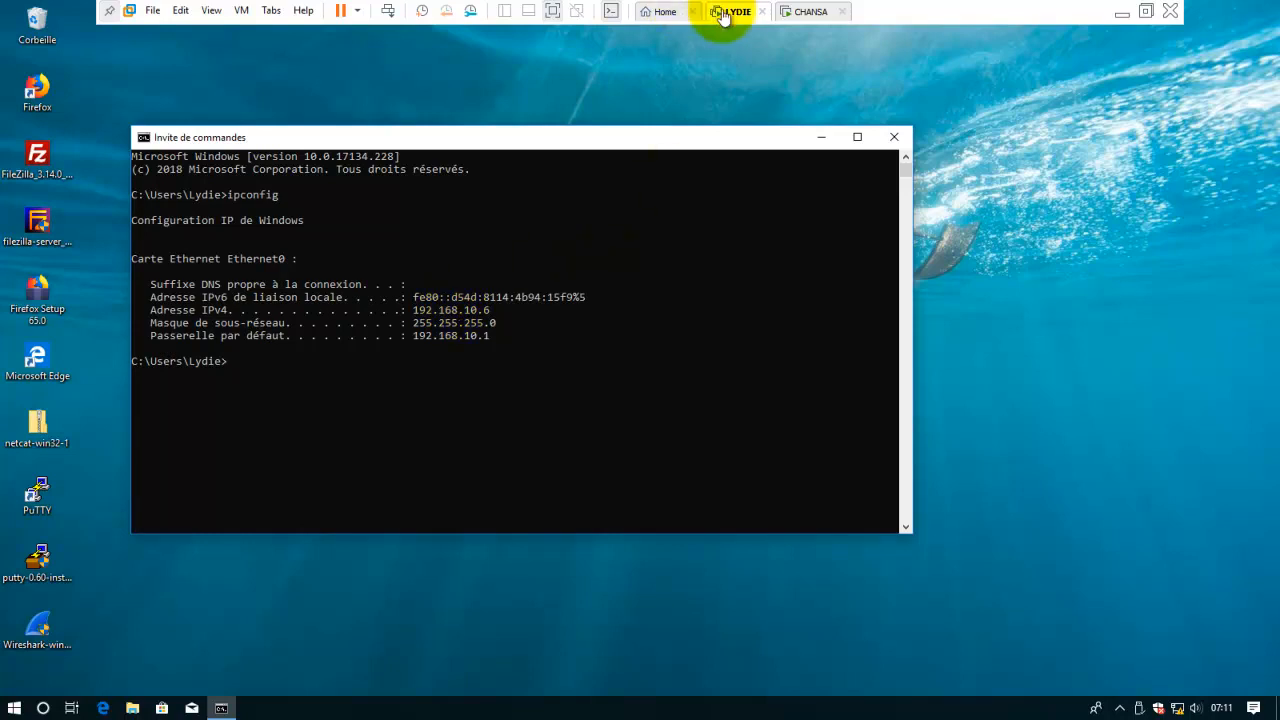
Switch to the CHANSA virtual machine, open a command prompt and display its IP configuration with ipconfig
click(810, 12)
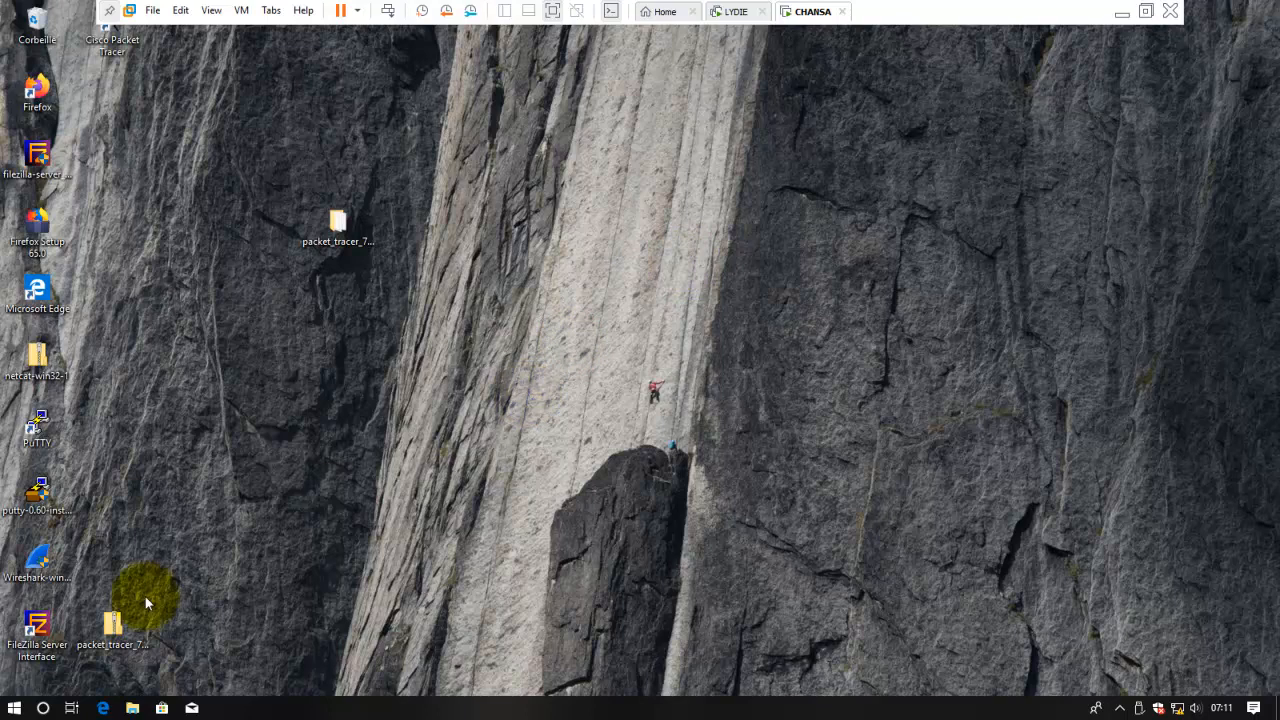
click(43, 707)
text(cmd)
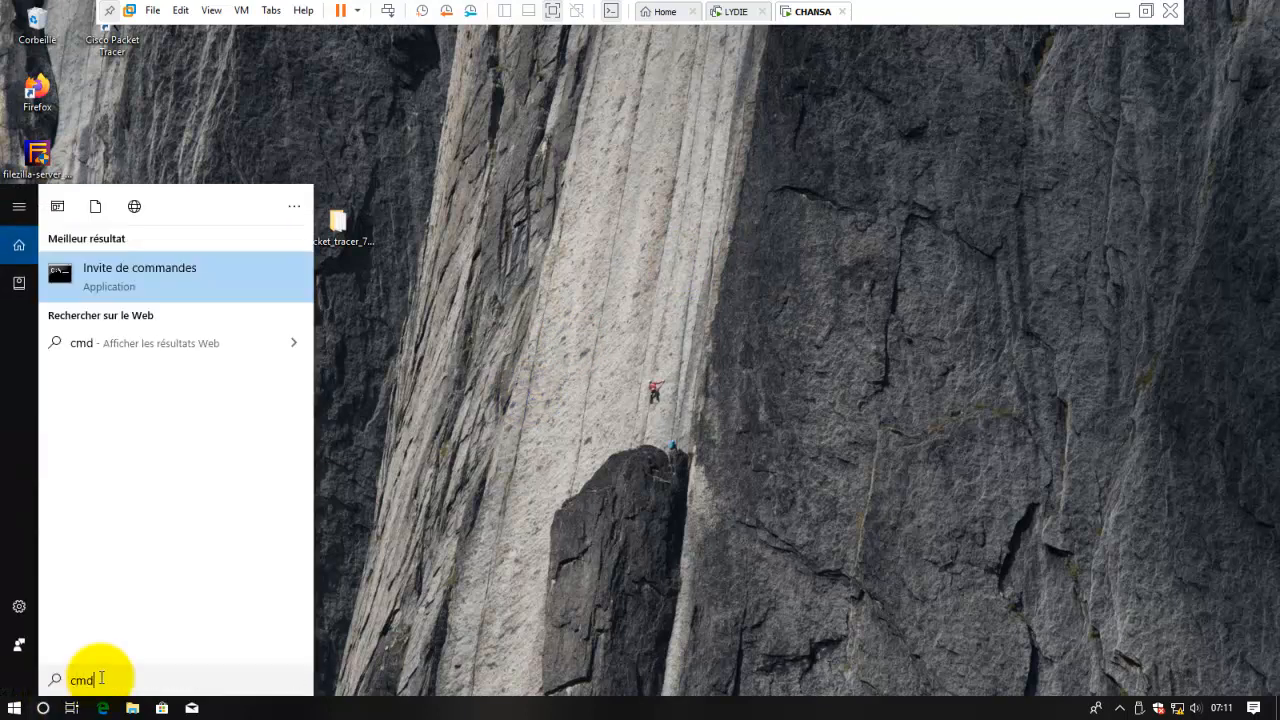
key(Return)
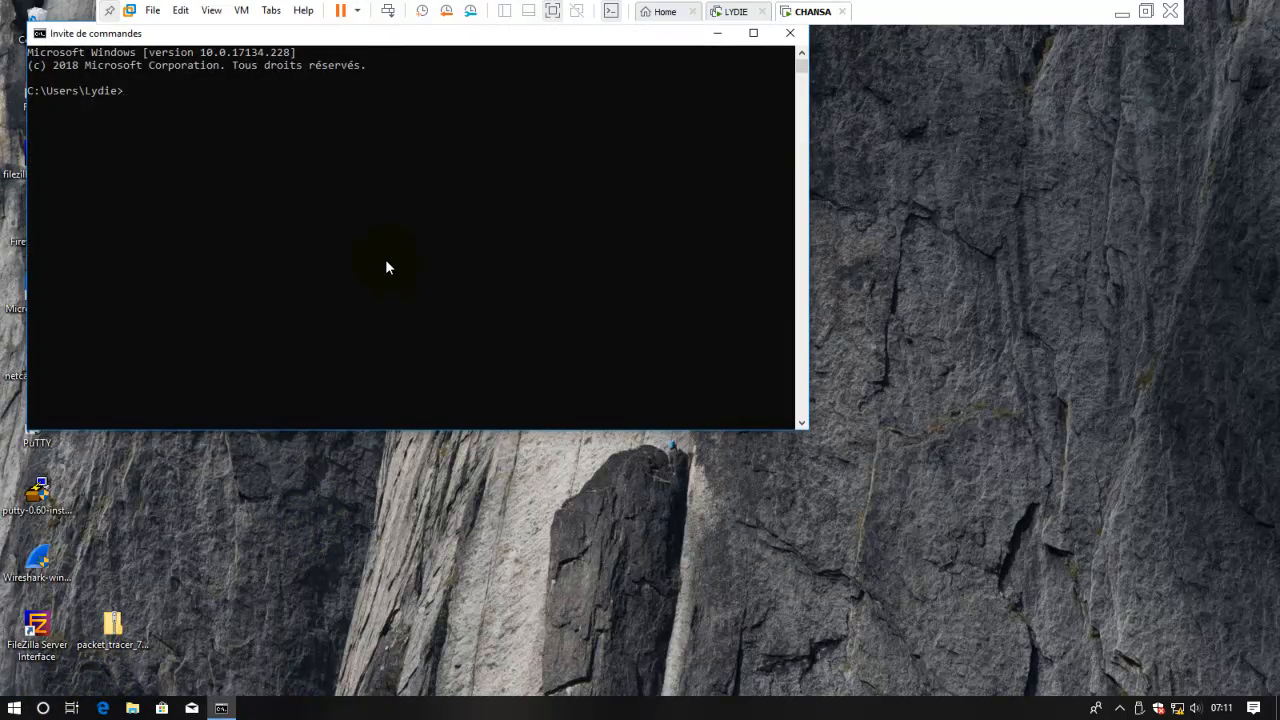
text(ipconfig)
key(Return)
Test connectivity from CHANSA to LYDIE by pinging 192.168.10.6, and close the command prompt
text(ping )
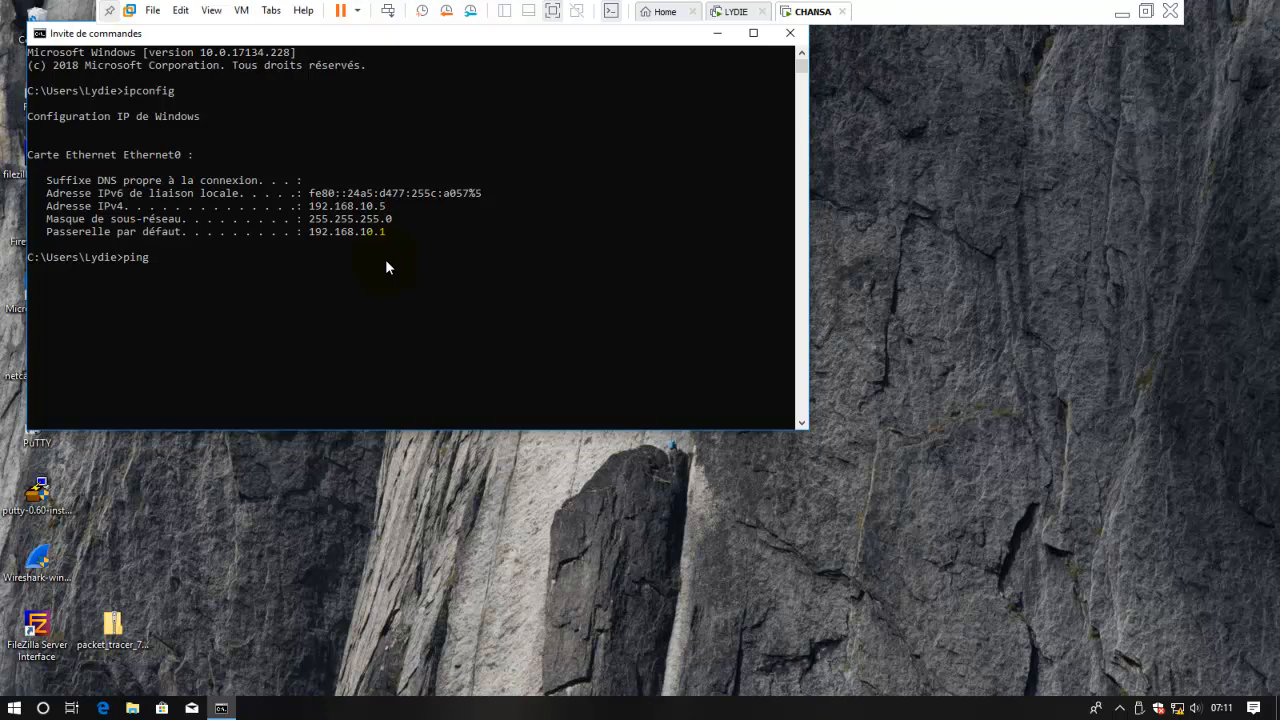
text(192.168.10.6)
key(Return)
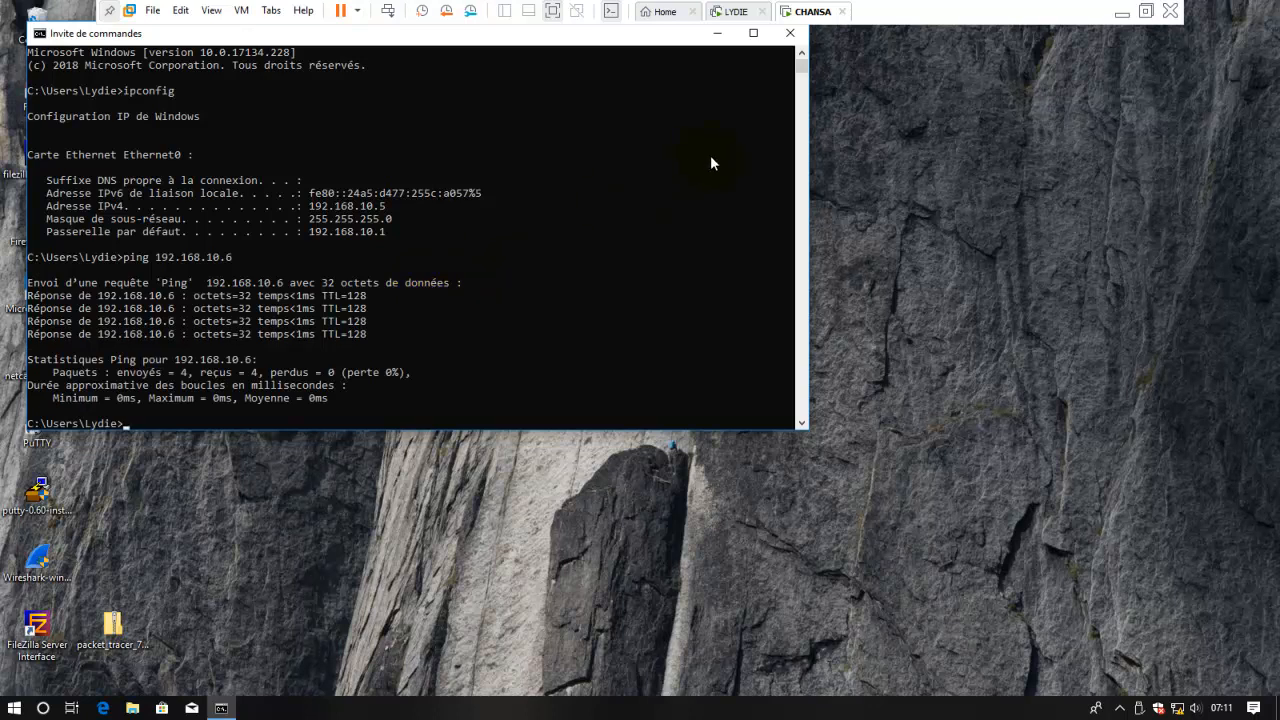
click(790, 36)
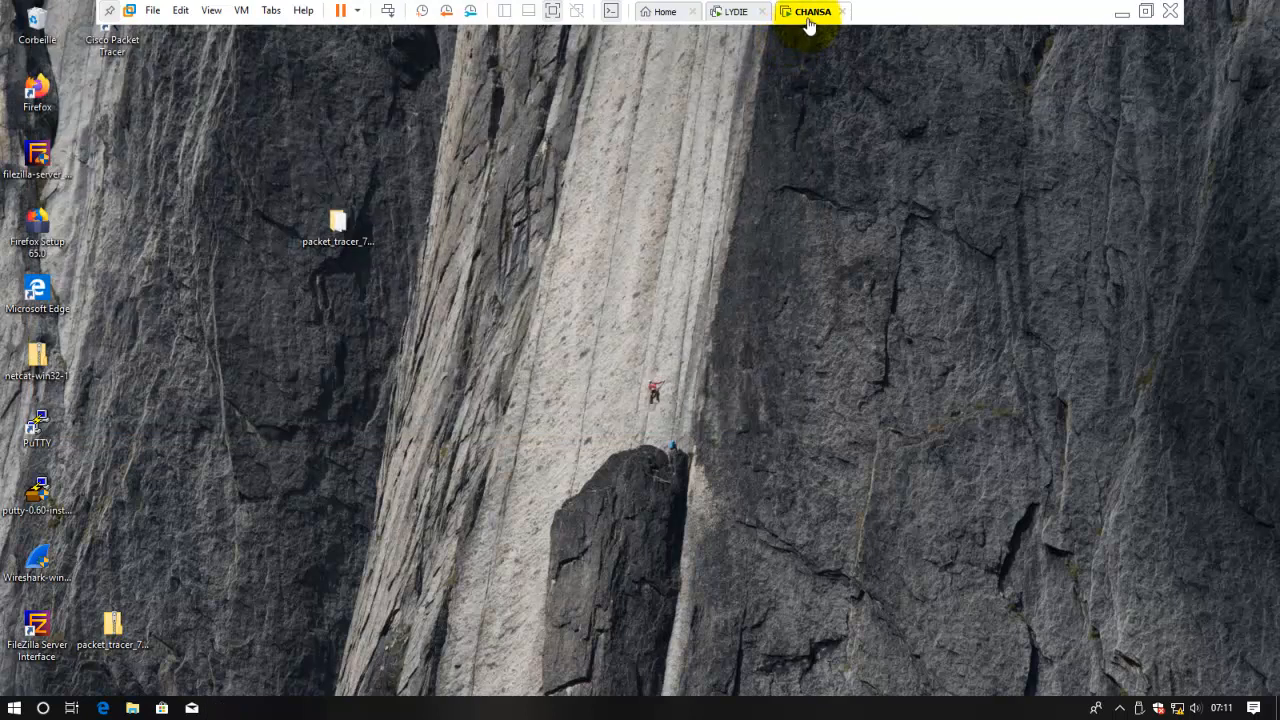
Check the network adapter's connection type in CHANSA's virtual machine settings, and close the settings
right_click(809, 25)
click(876, 233)
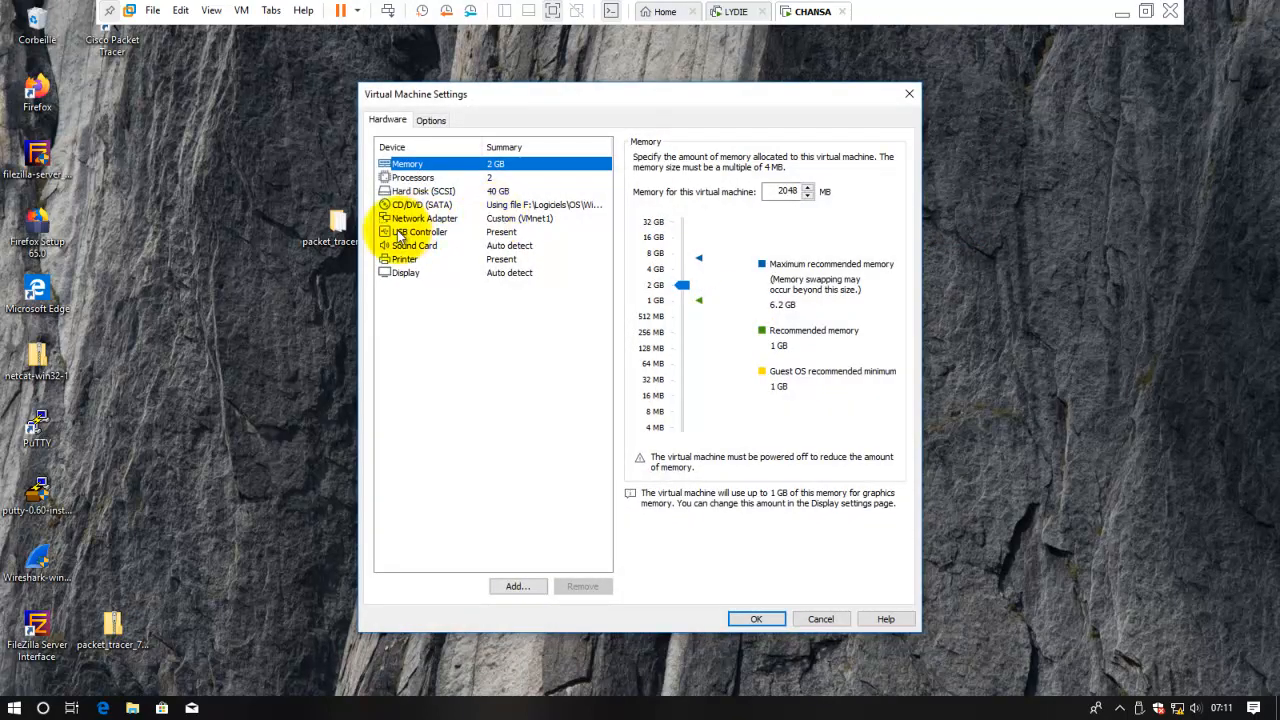
click(524, 224)
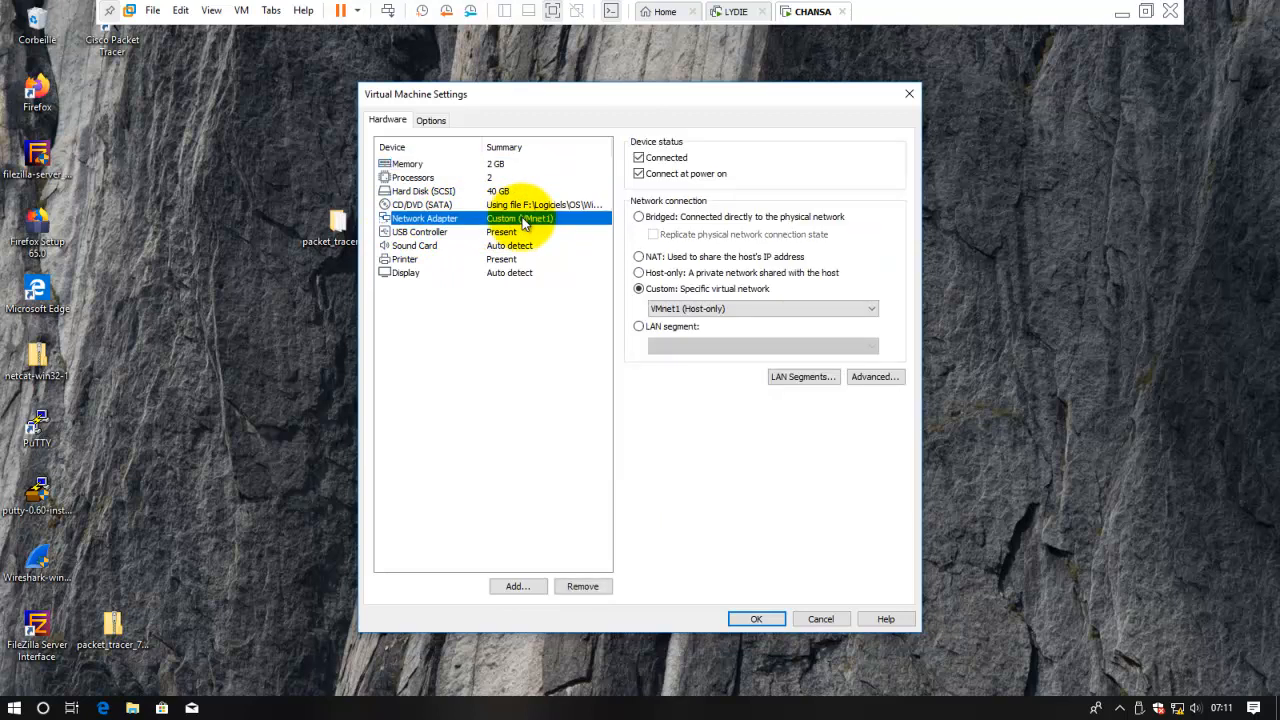
click(909, 93)
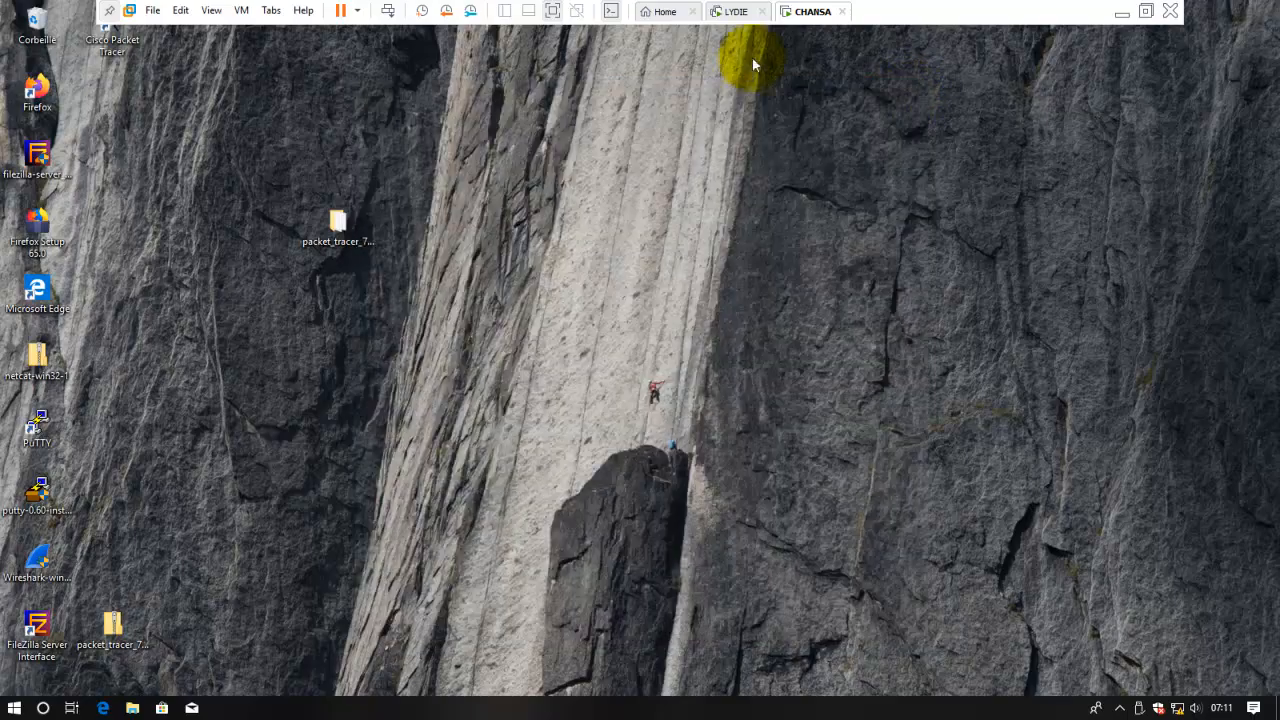
Check the network adapter in LYDIE's virtual machine settings, and close both the settings and the command prompt
click(737, 11)
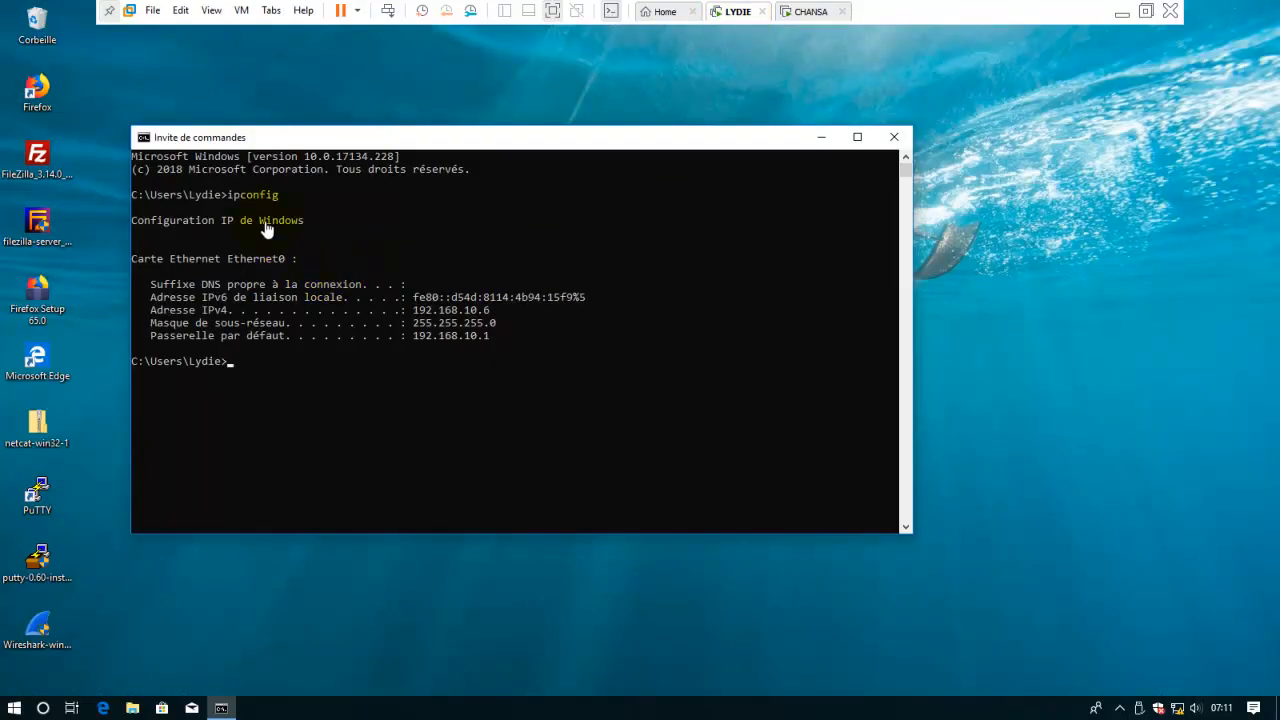
right_click(737, 13)
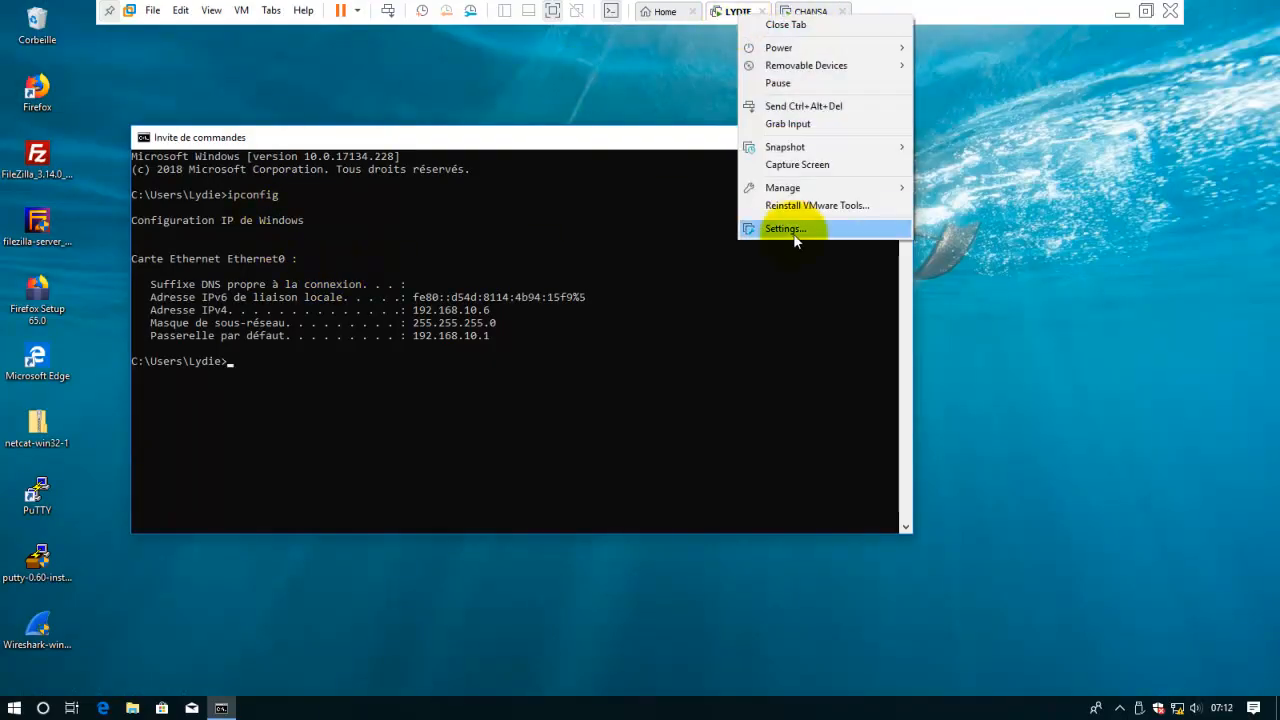
click(786, 228)
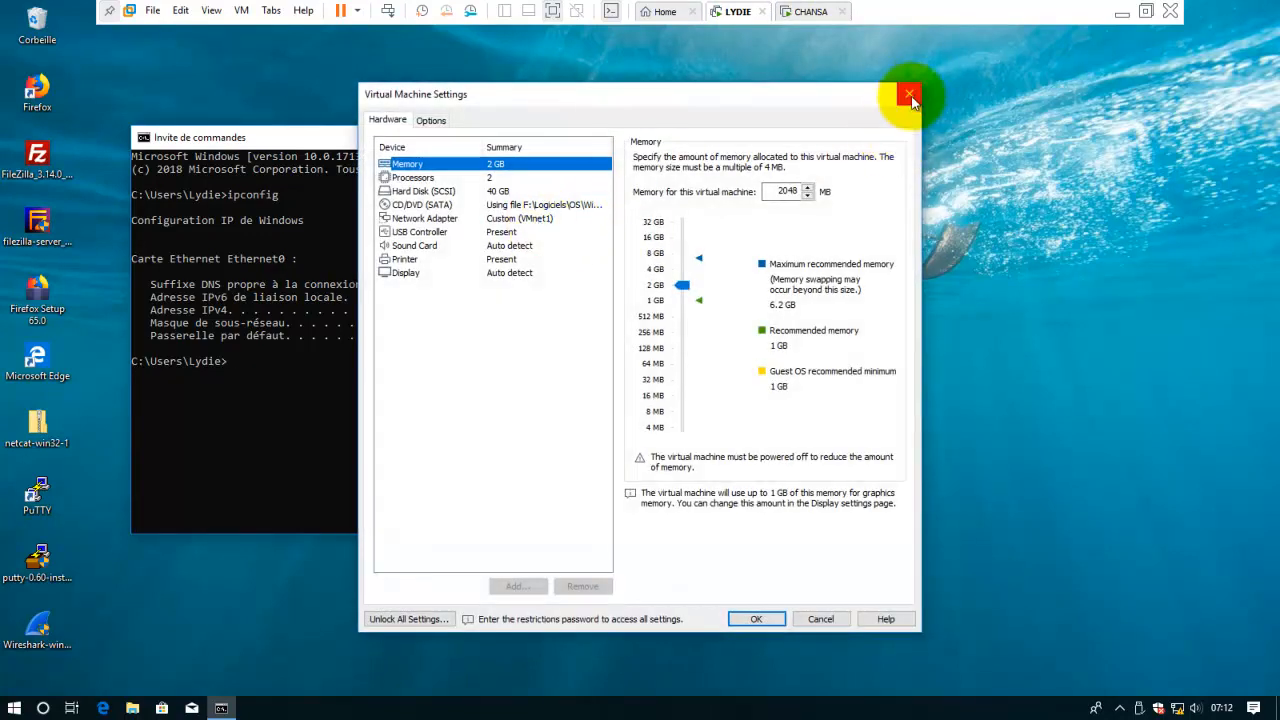
click(909, 93)
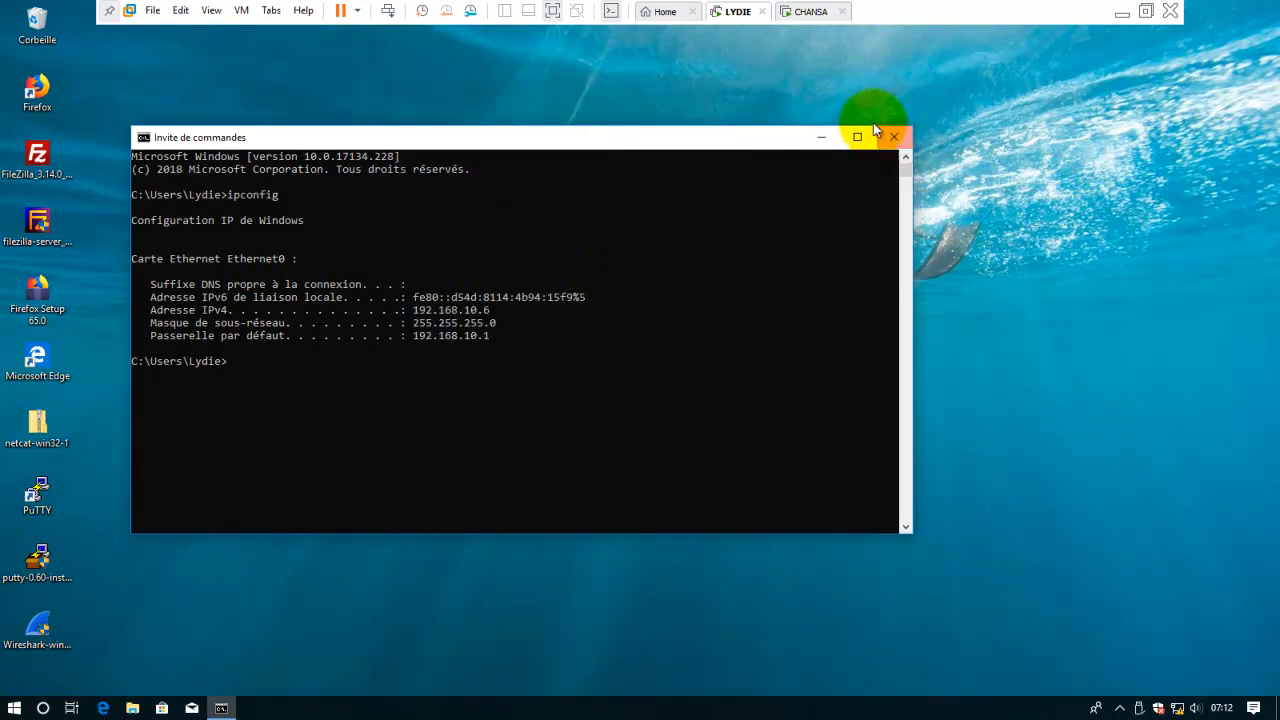
click(892, 140)
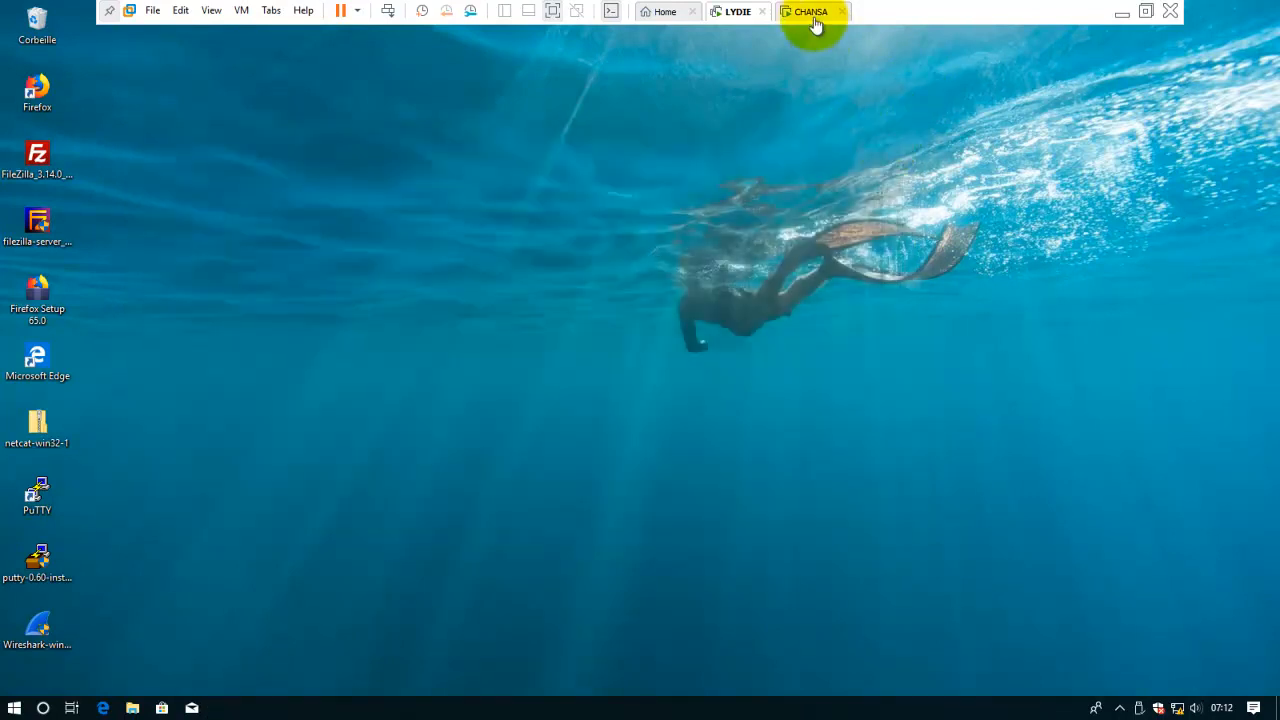
Add two global LAN segments named ADMIN and FINANCE from the network adapter settings of the CHANSA virtual machine
click(813, 17)
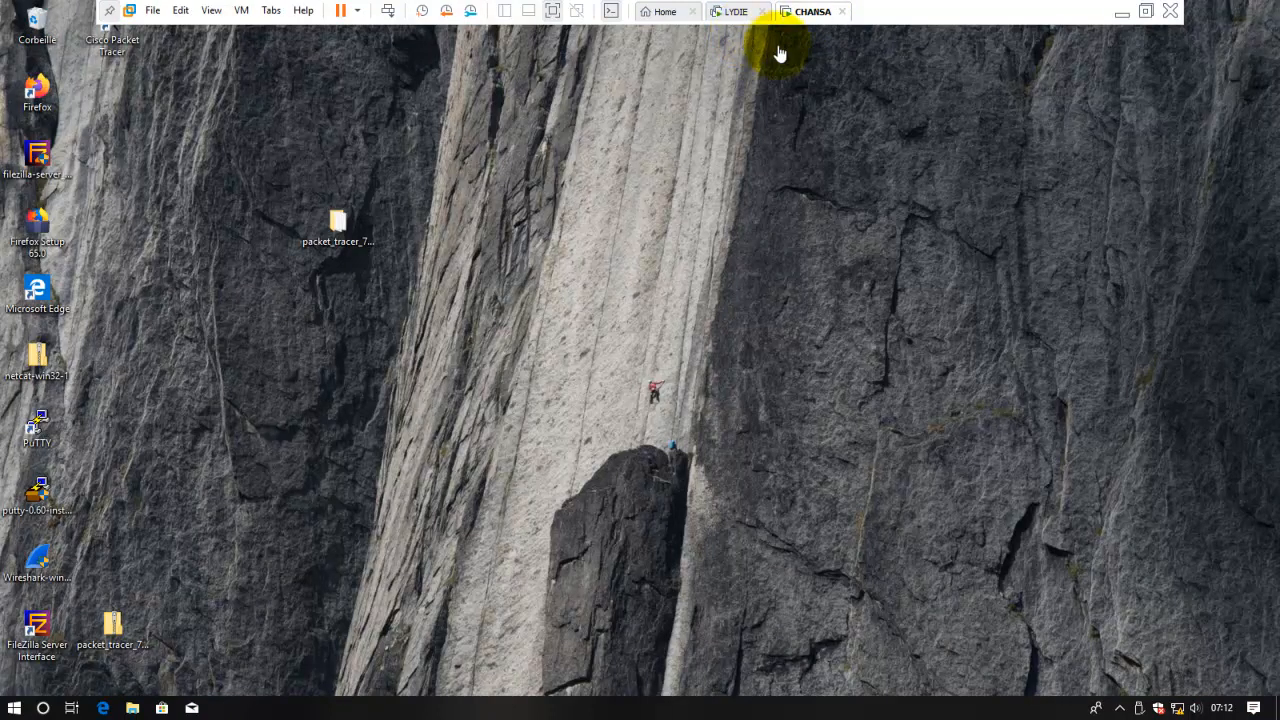
right_click(806, 20)
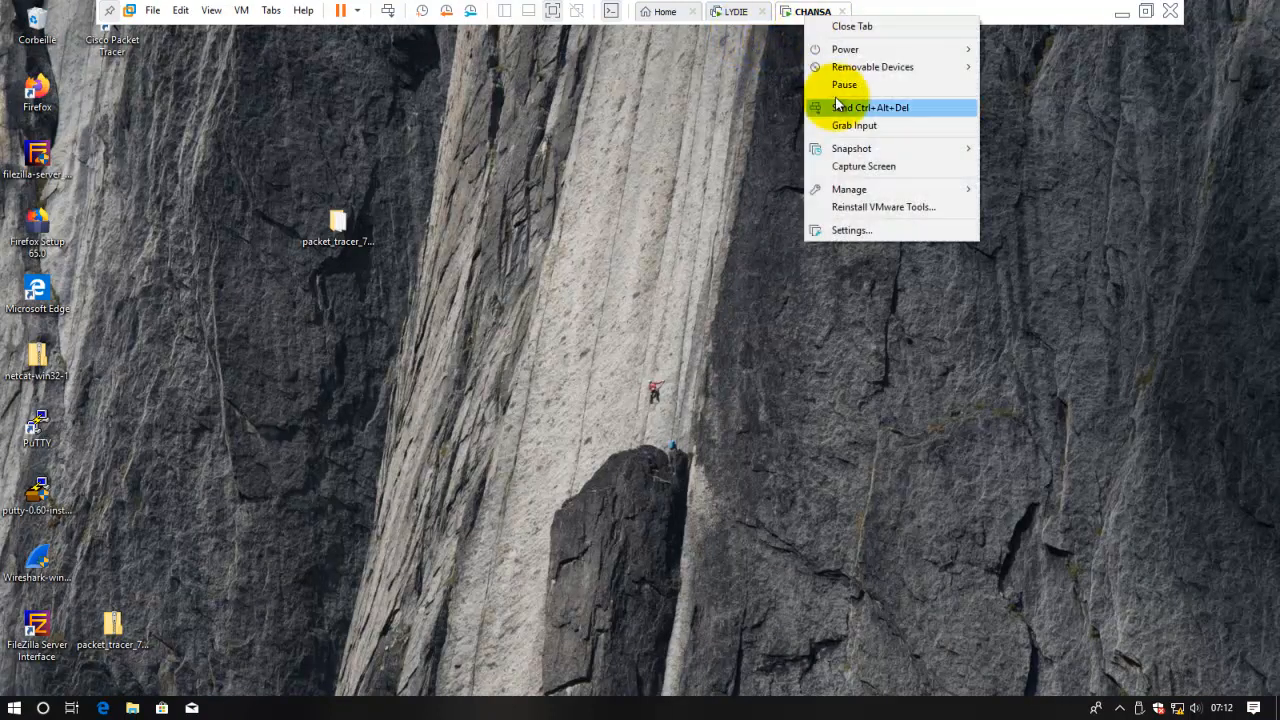
click(848, 230)
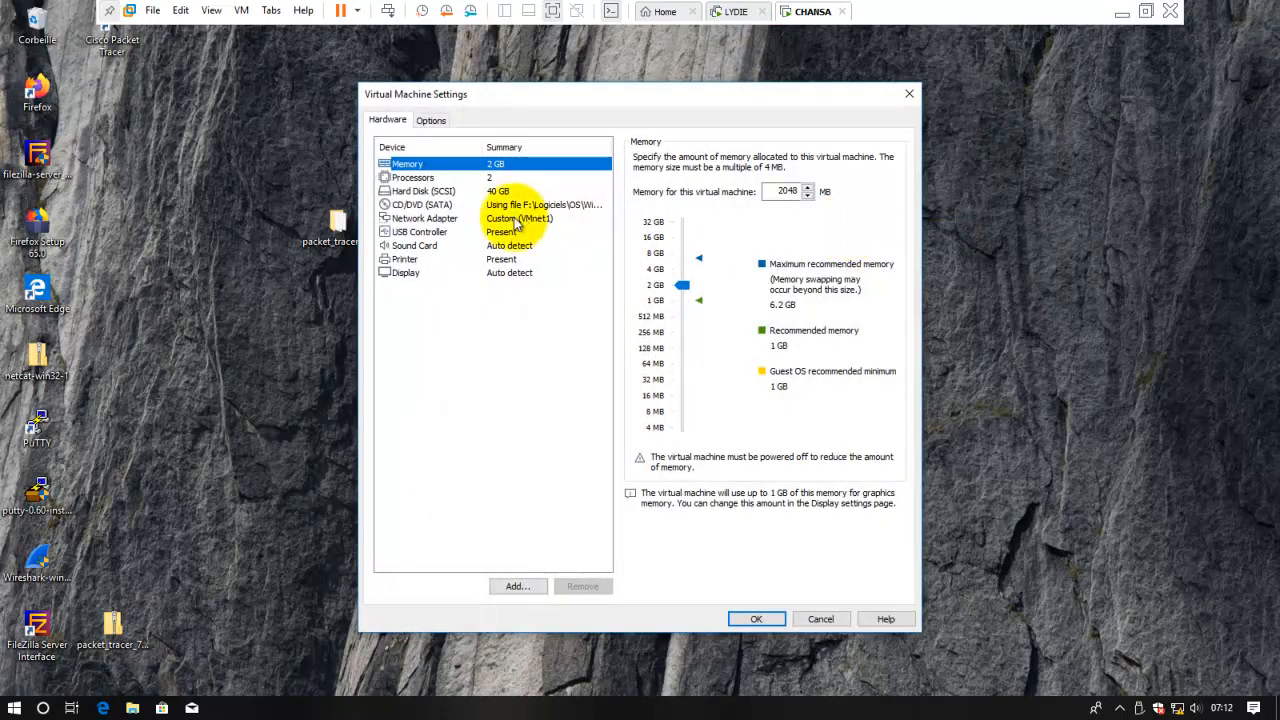
click(515, 222)
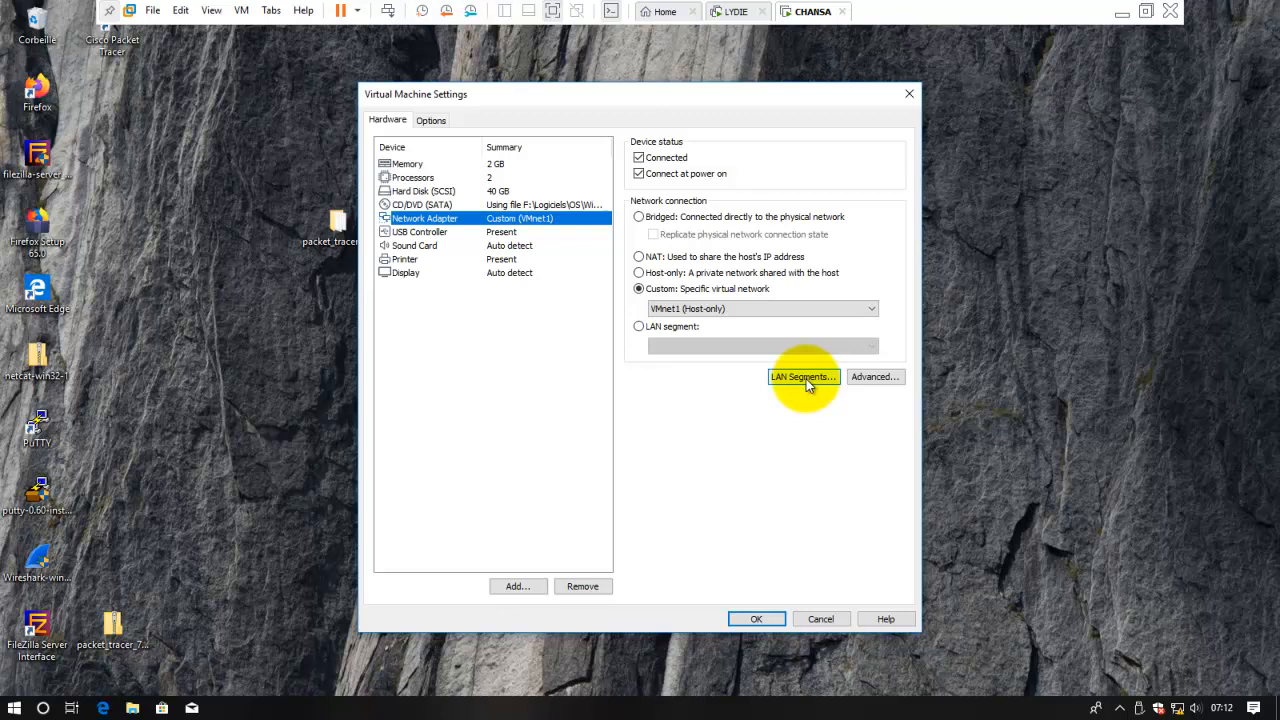
click(806, 379)
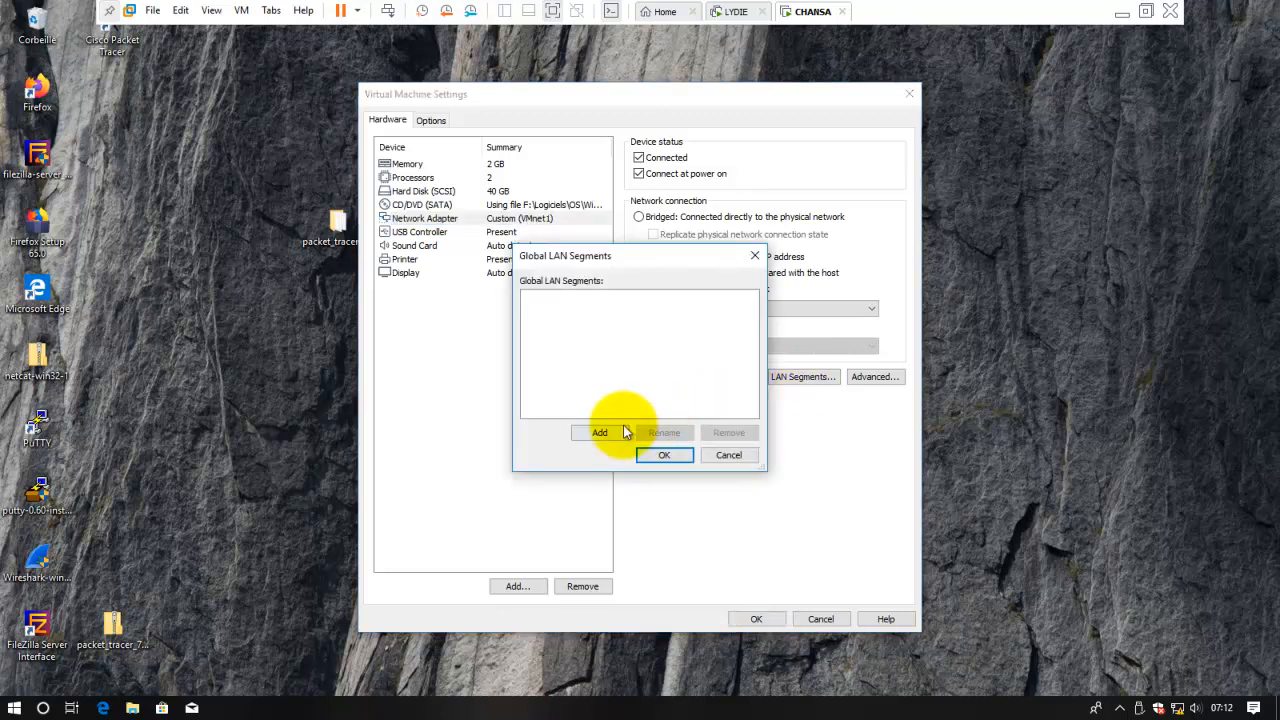
click(600, 432)
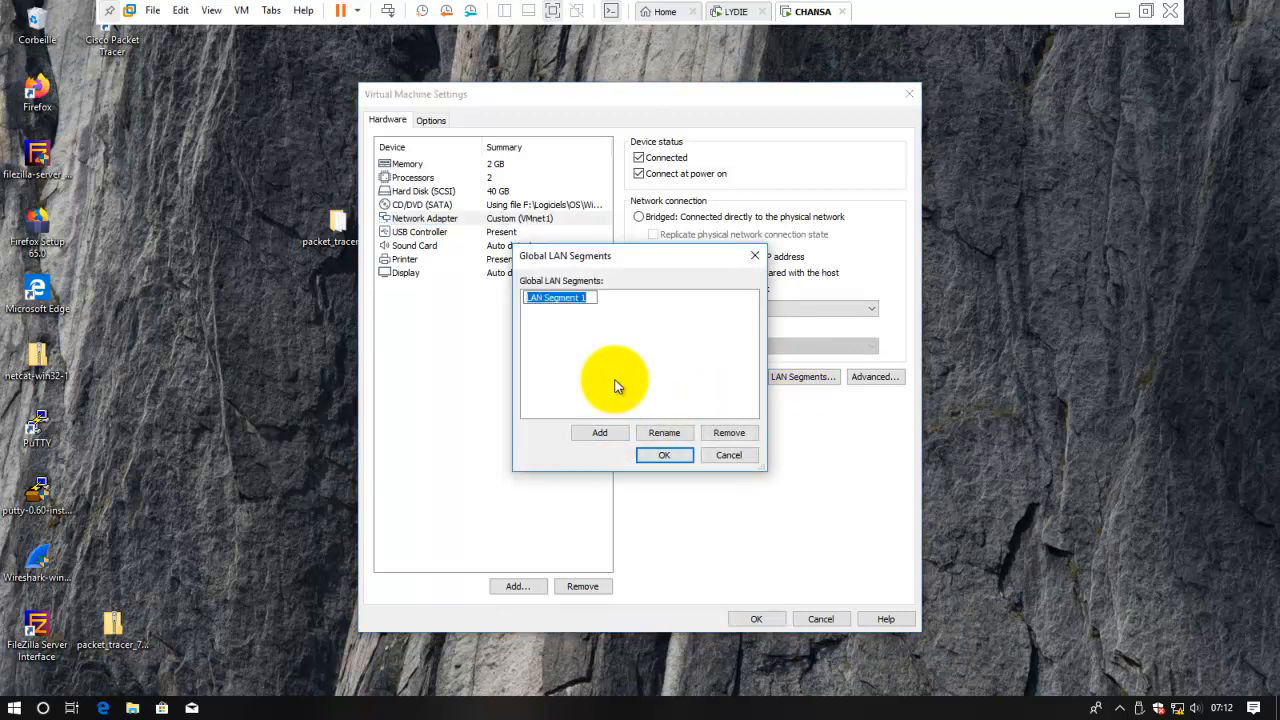
text(ADMIN)
key(Return)
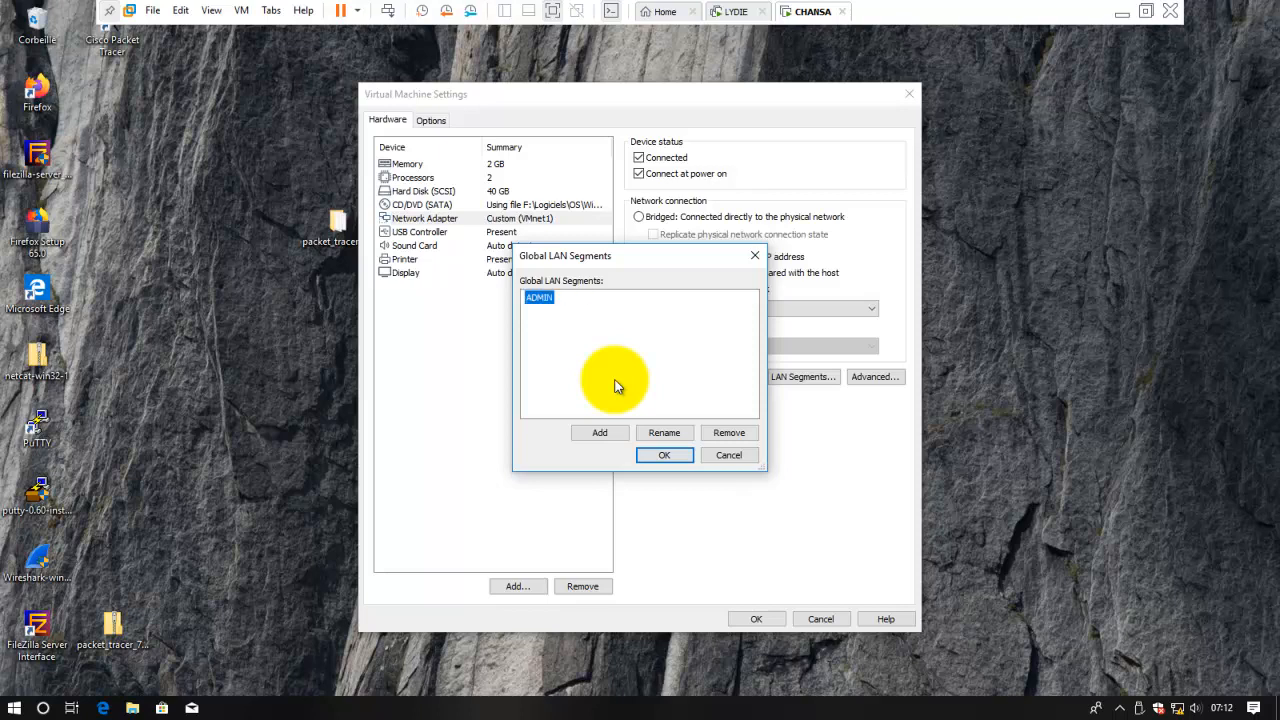
click(601, 433)
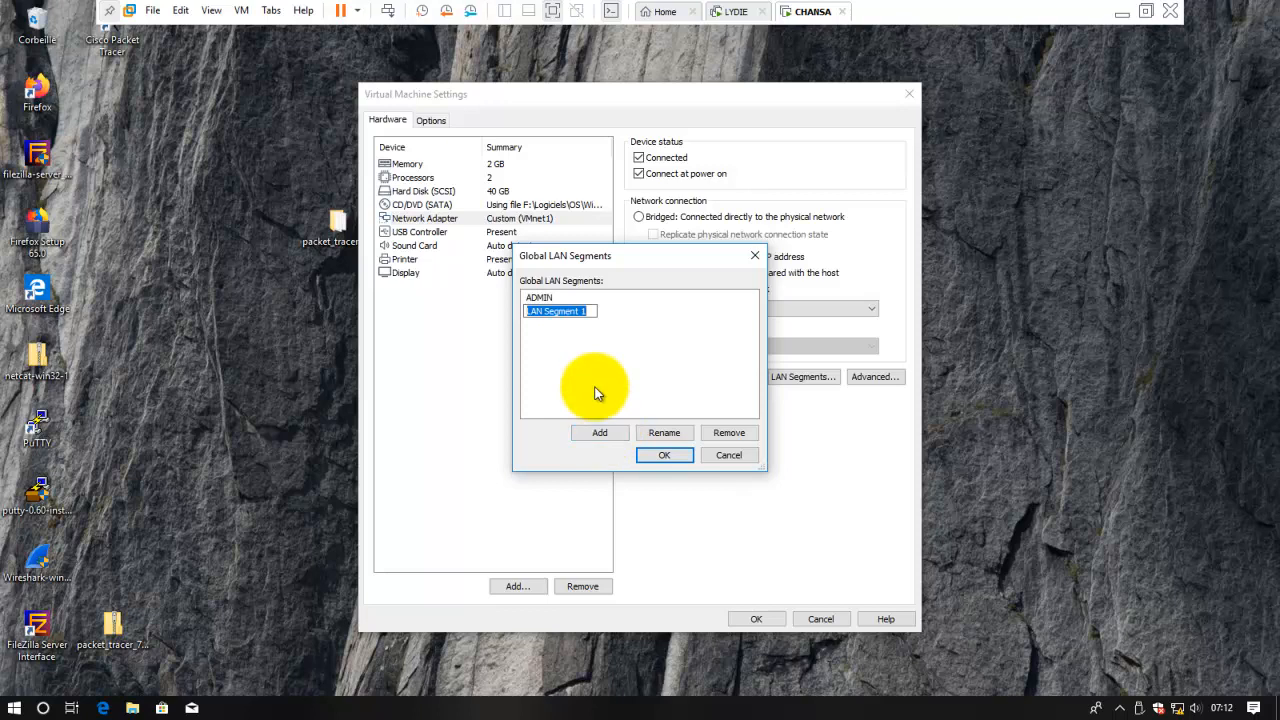
text(FINANCE)
click(657, 456)
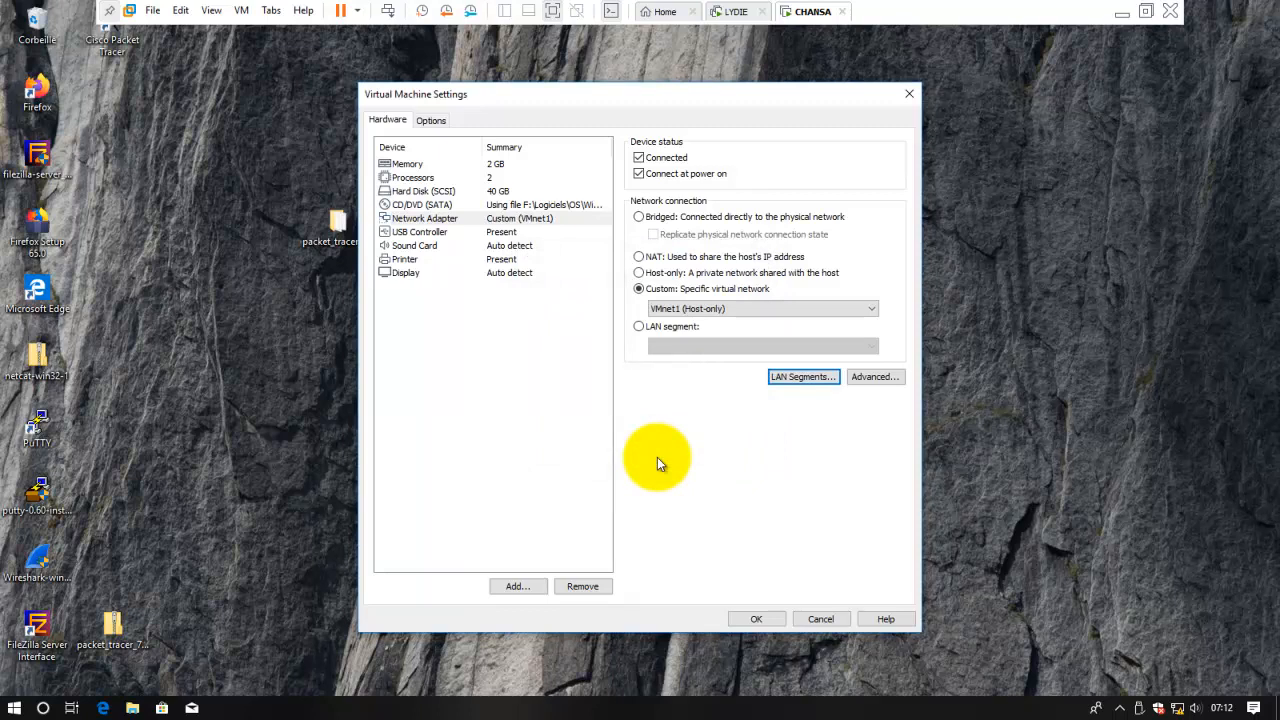
Set CHANSA's network adapter connection to the LAN segment ADMIN
click(640, 327)
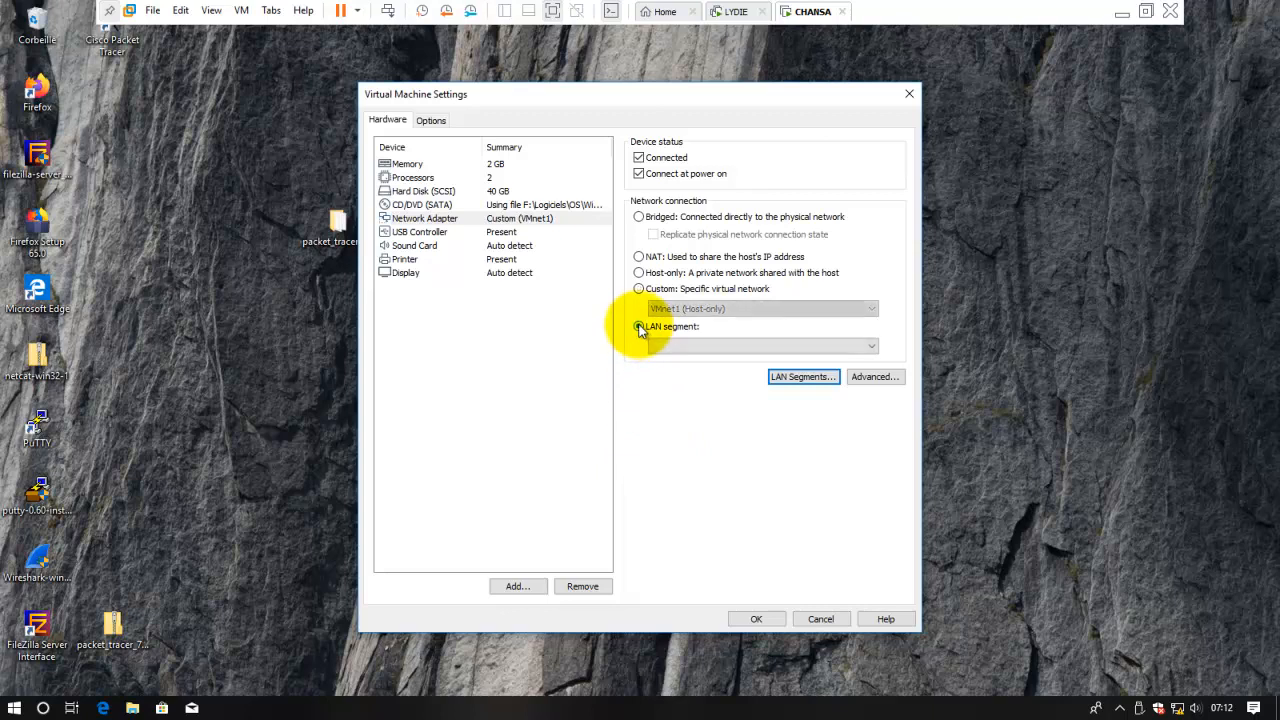
click(869, 348)
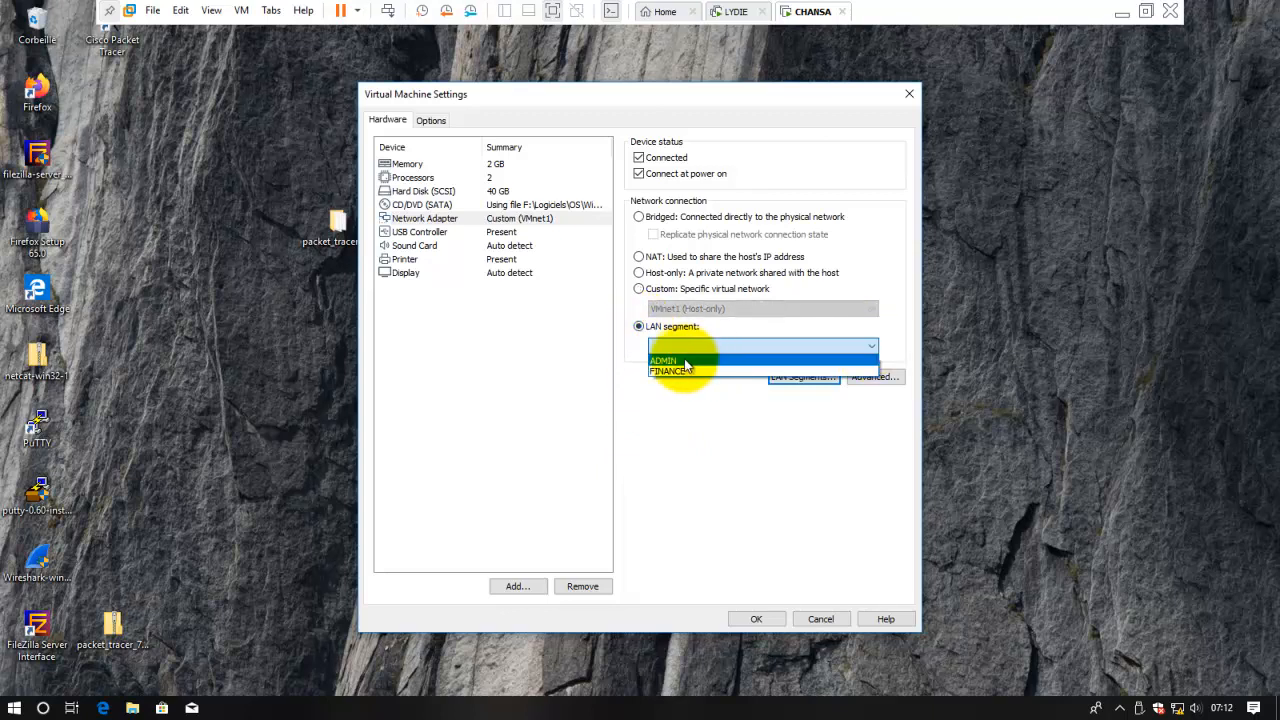
click(697, 360)
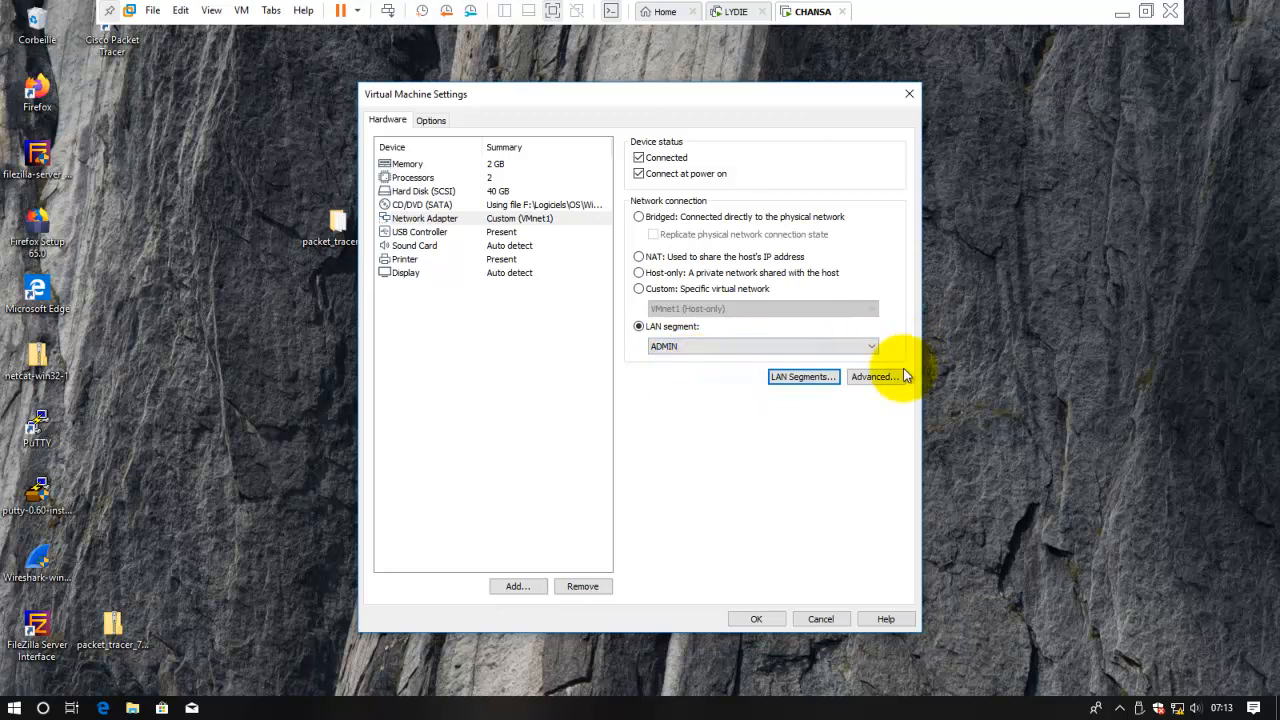
Review the adapter's advanced incoming bandwidth options without changing them, and save CHANSA's virtual machine settings
click(872, 377)
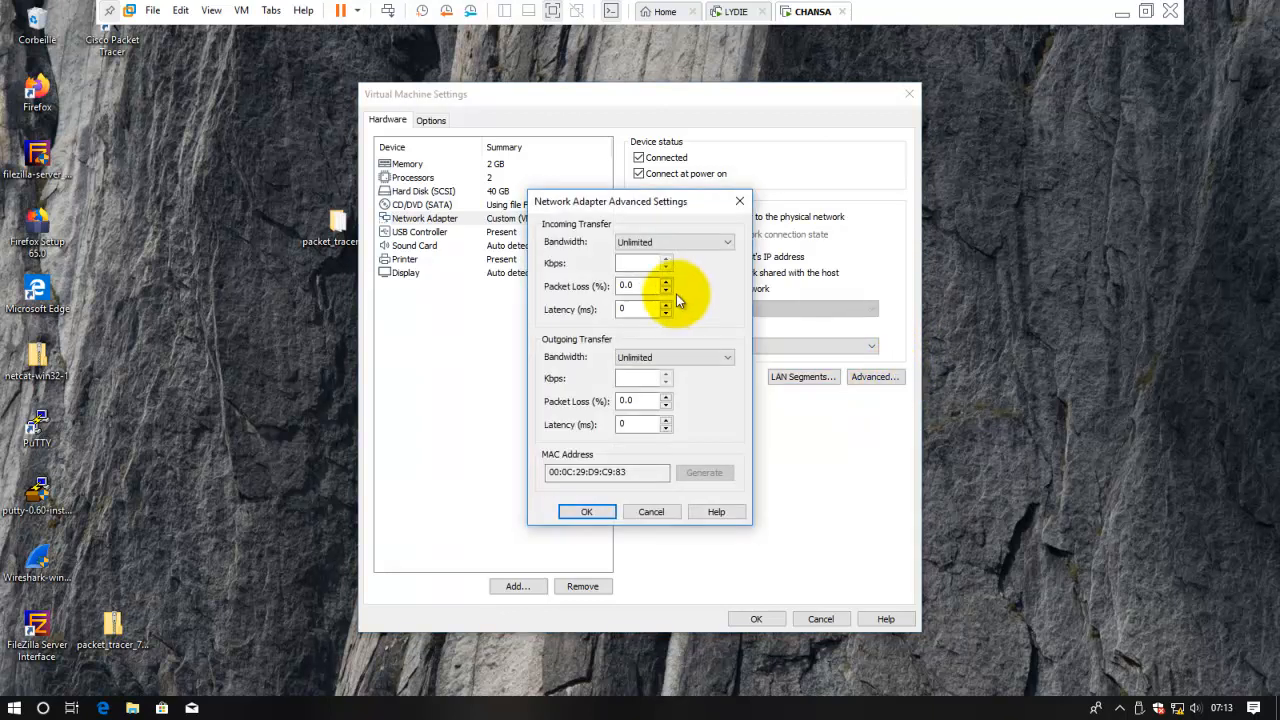
click(724, 246)
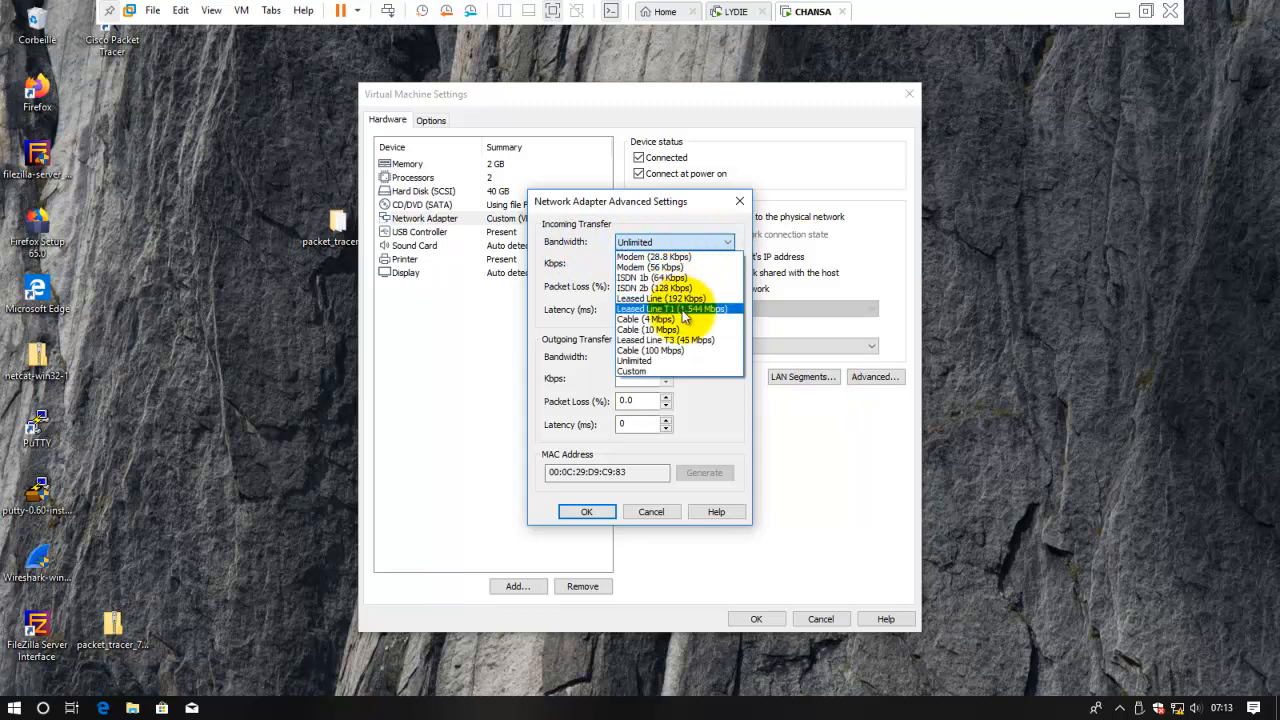
click(692, 206)
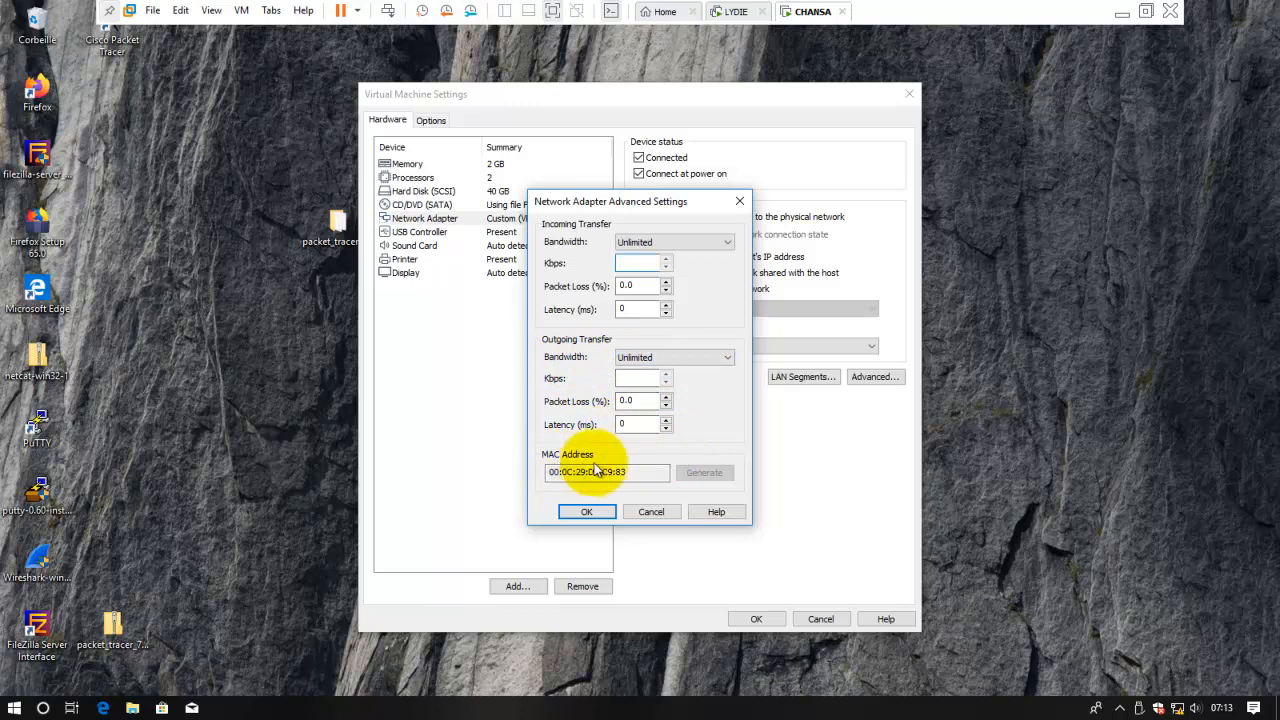
click(651, 512)
click(757, 618)
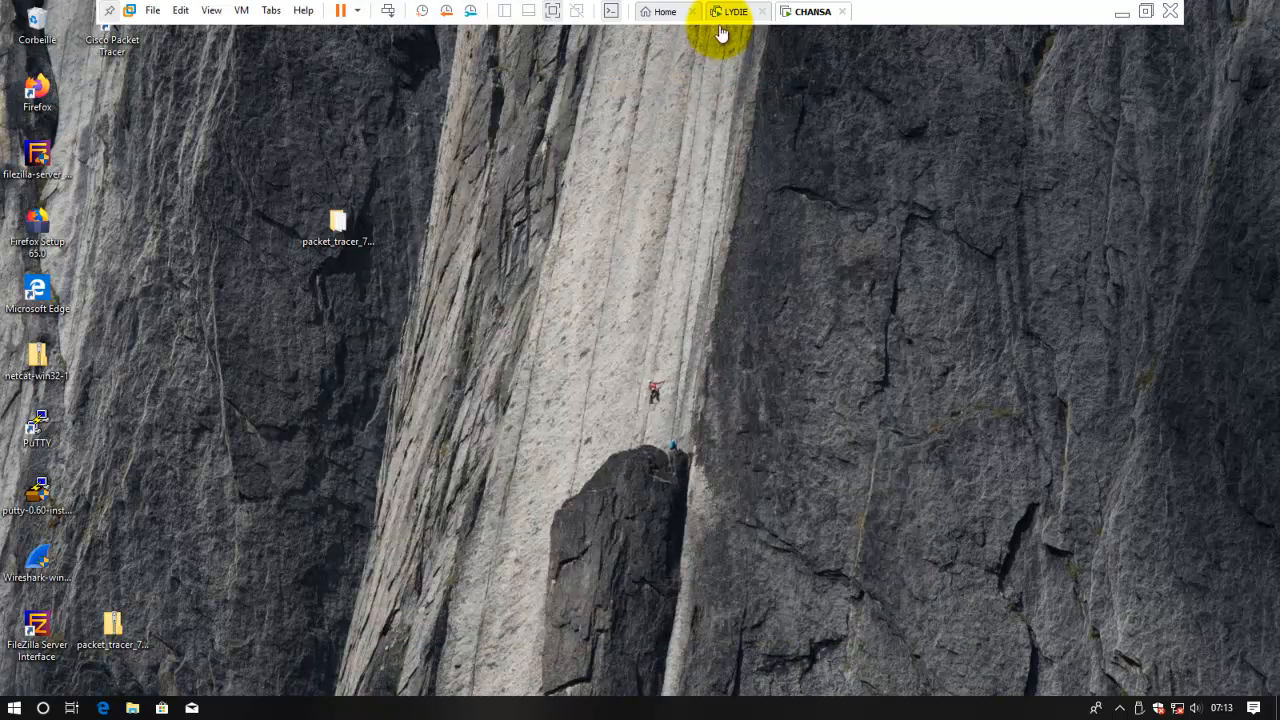
Set the network adapter connection of the LYDIE virtual machine to the LAN segment FINANCE
right_click(729, 14)
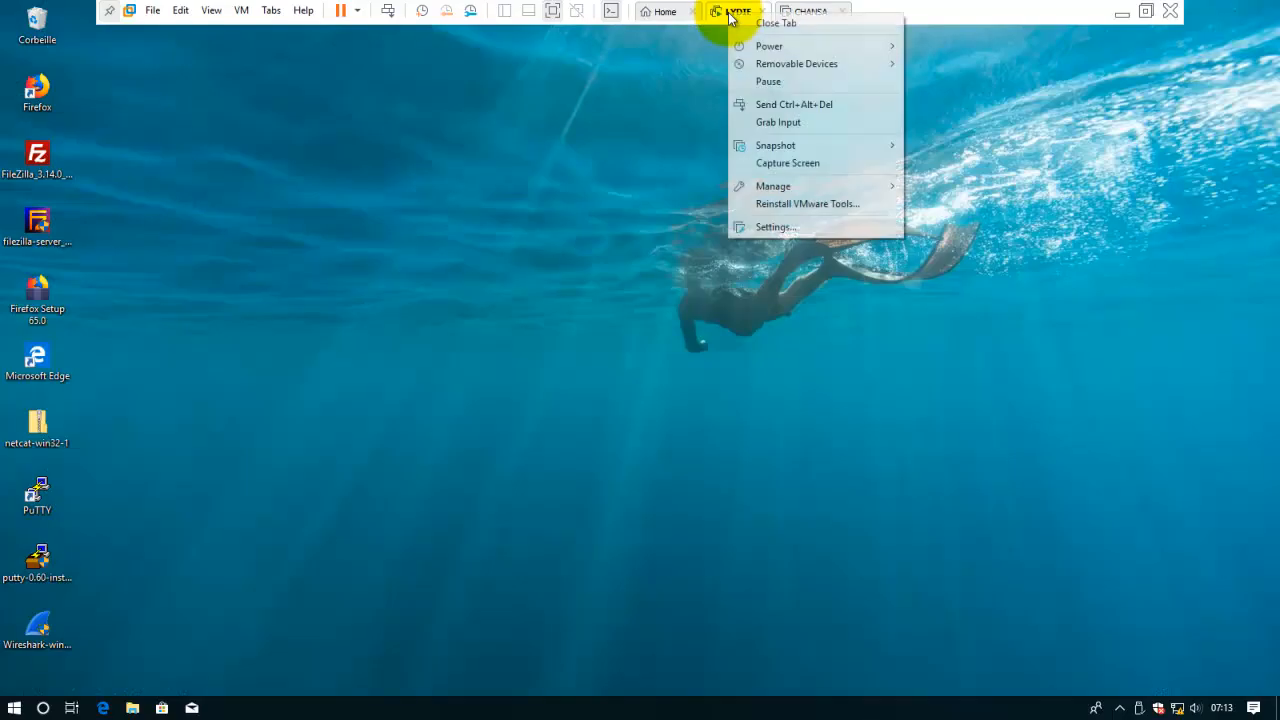
click(775, 228)
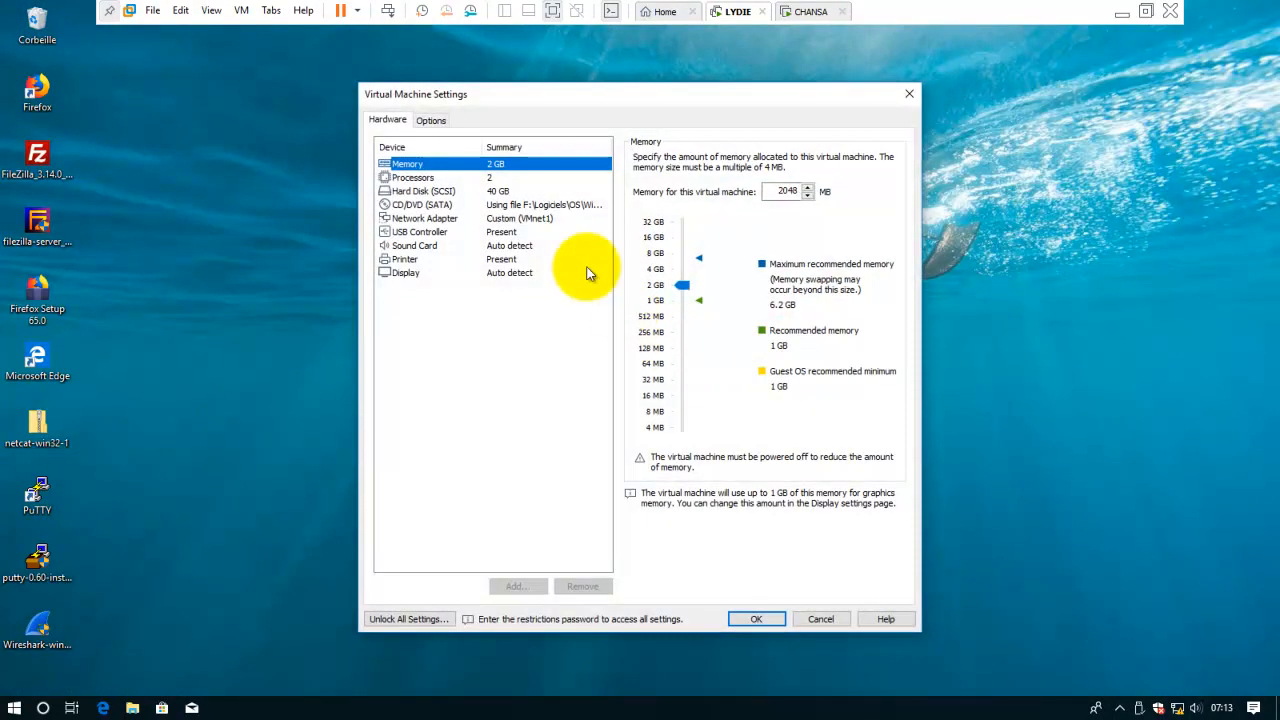
click(542, 222)
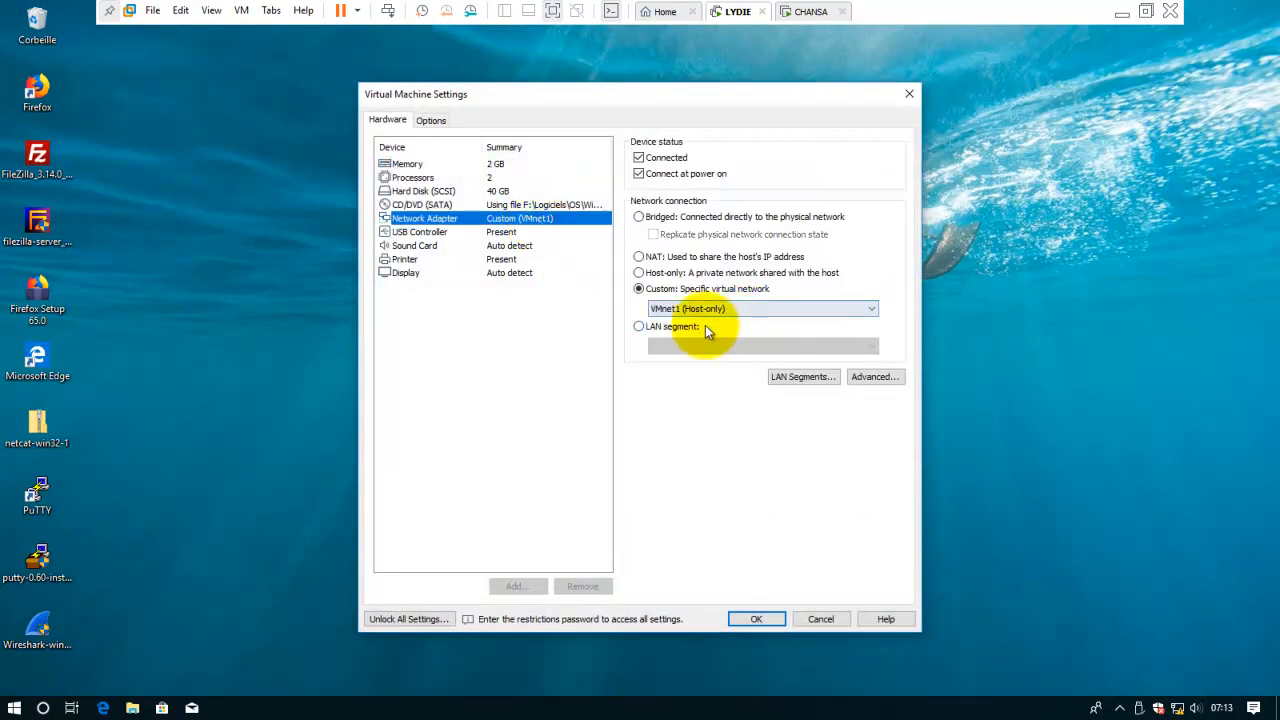
click(645, 328)
click(705, 345)
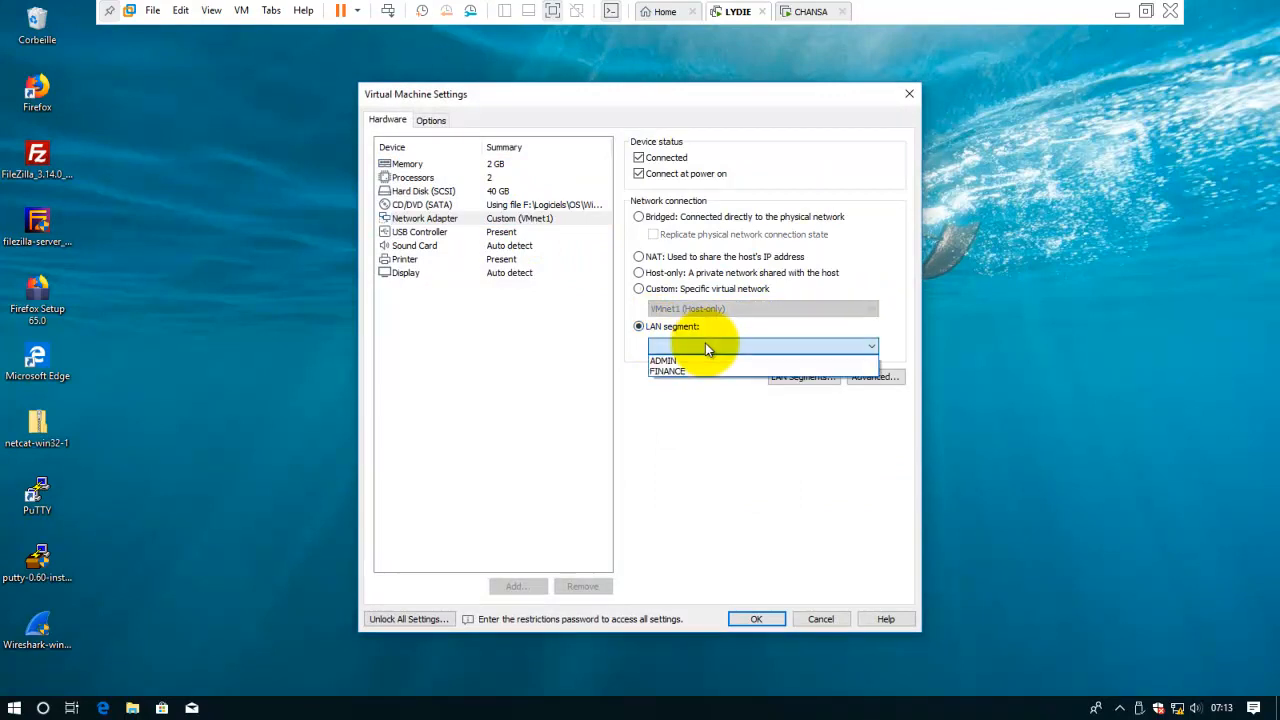
click(688, 371)
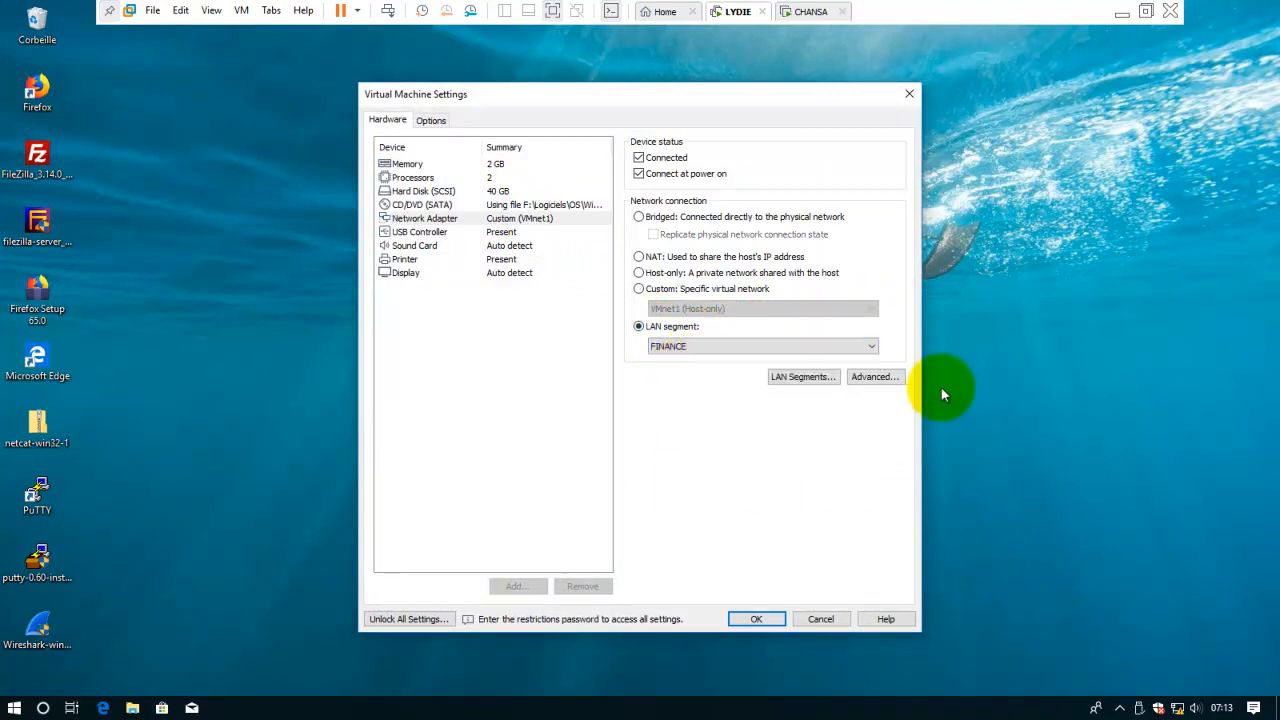
Review the adapter's advanced transfer settings without changing them, and save LYDIE's virtual machine settings
click(881, 378)
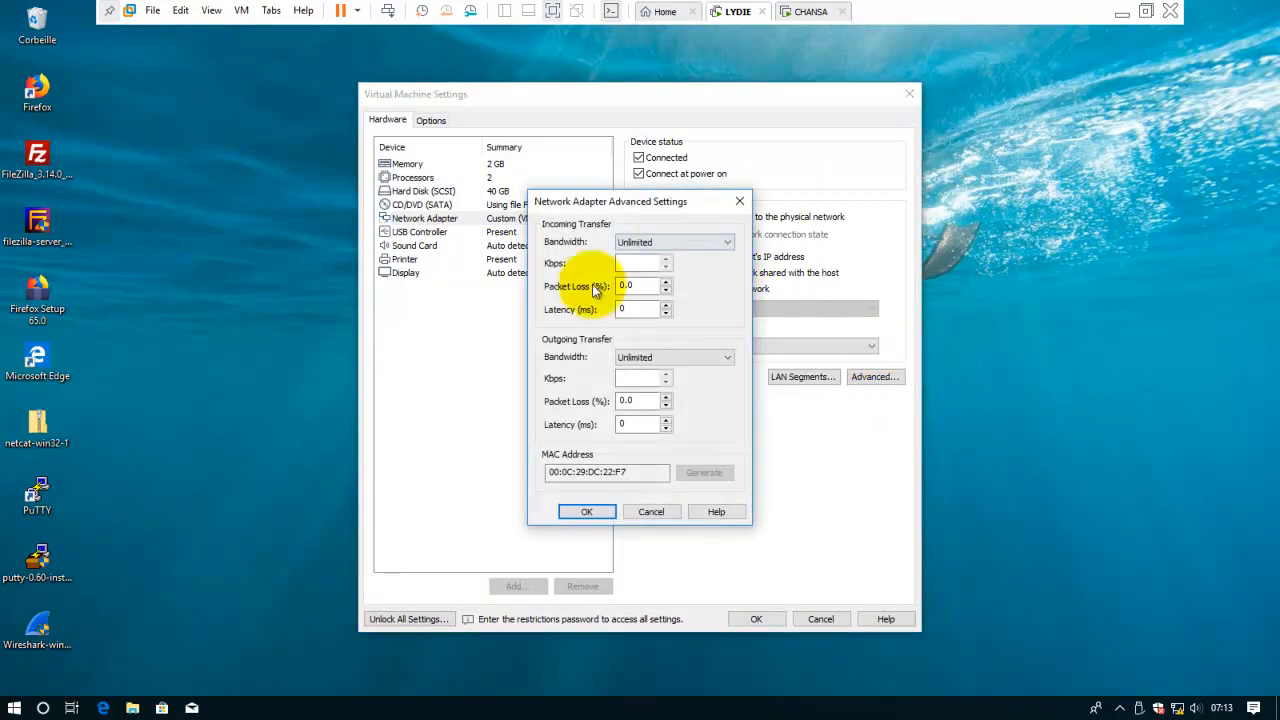
click(740, 201)
click(753, 619)
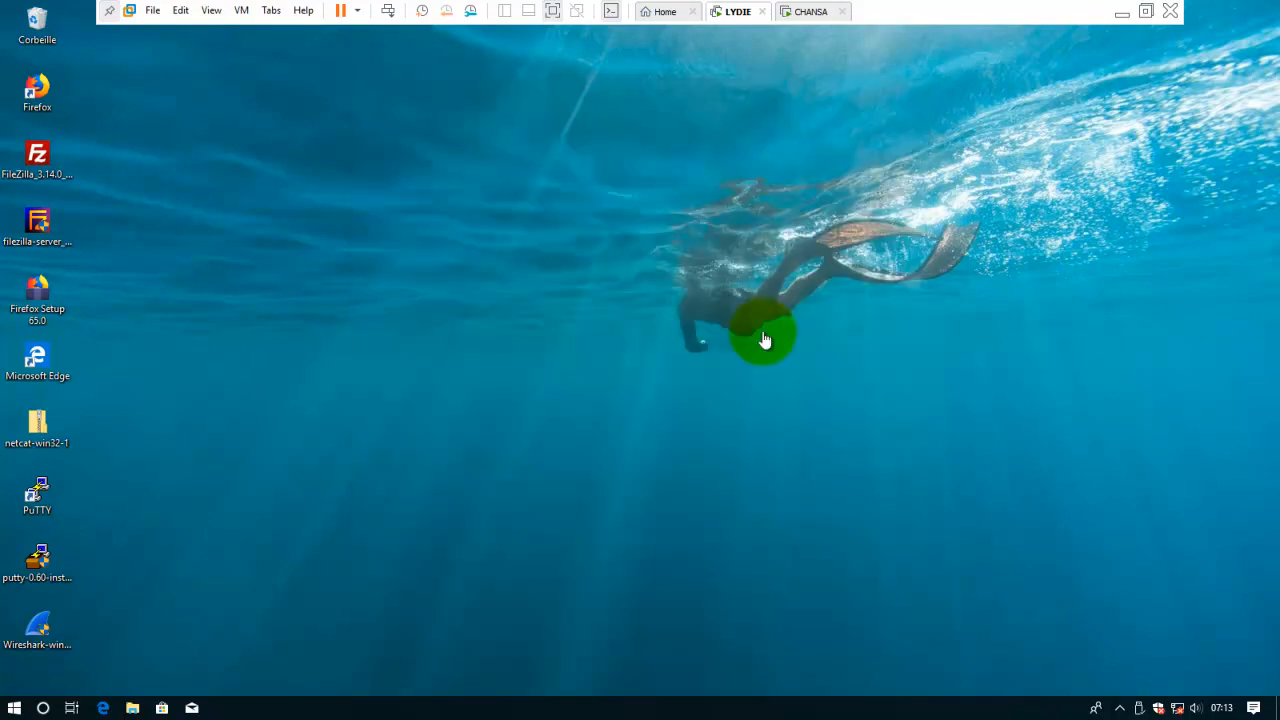
Open a command prompt in the LYDIE virtual machine and display its IP configuration with ipconfig
click(808, 11)
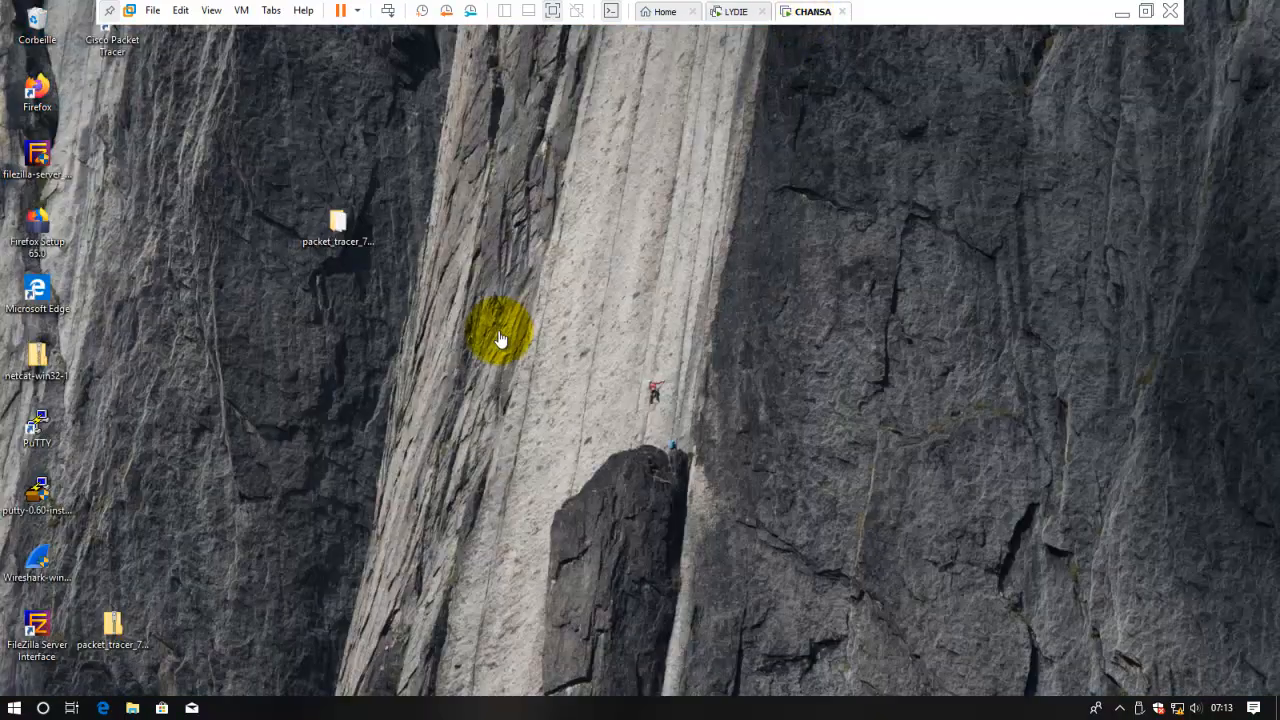
click(737, 11)
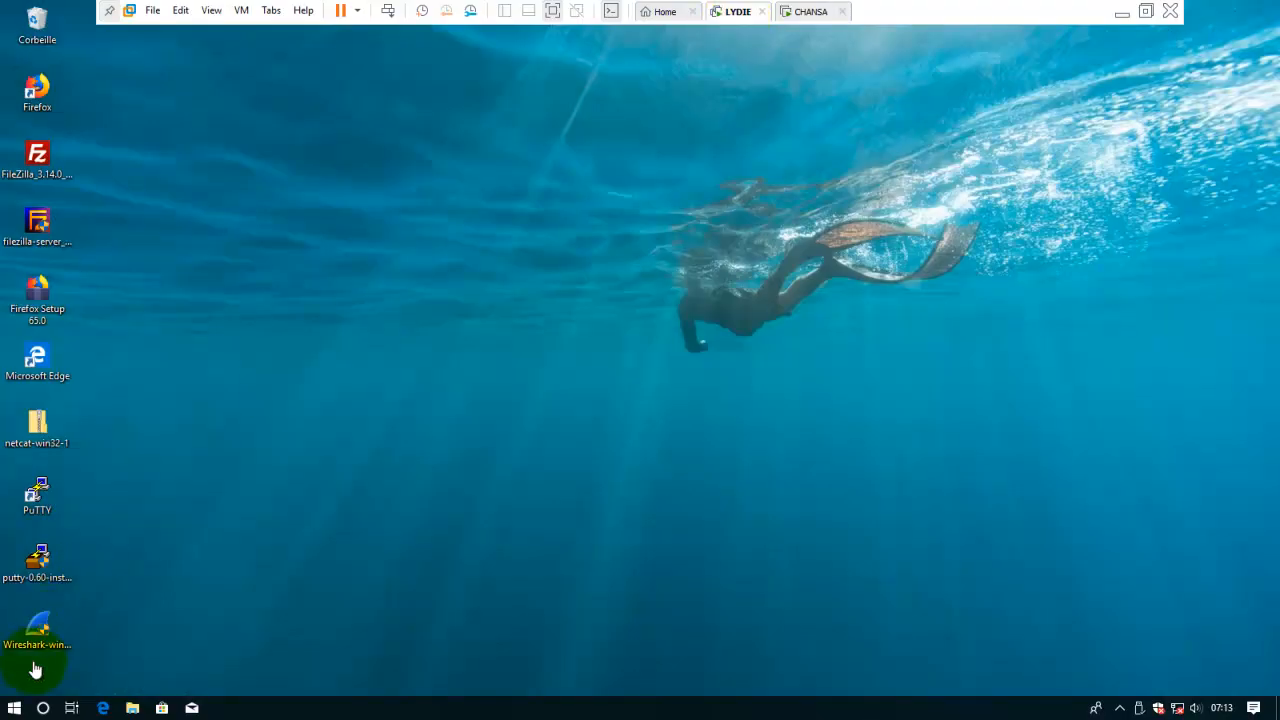
click(42, 708)
text(cmd)
key(Return)
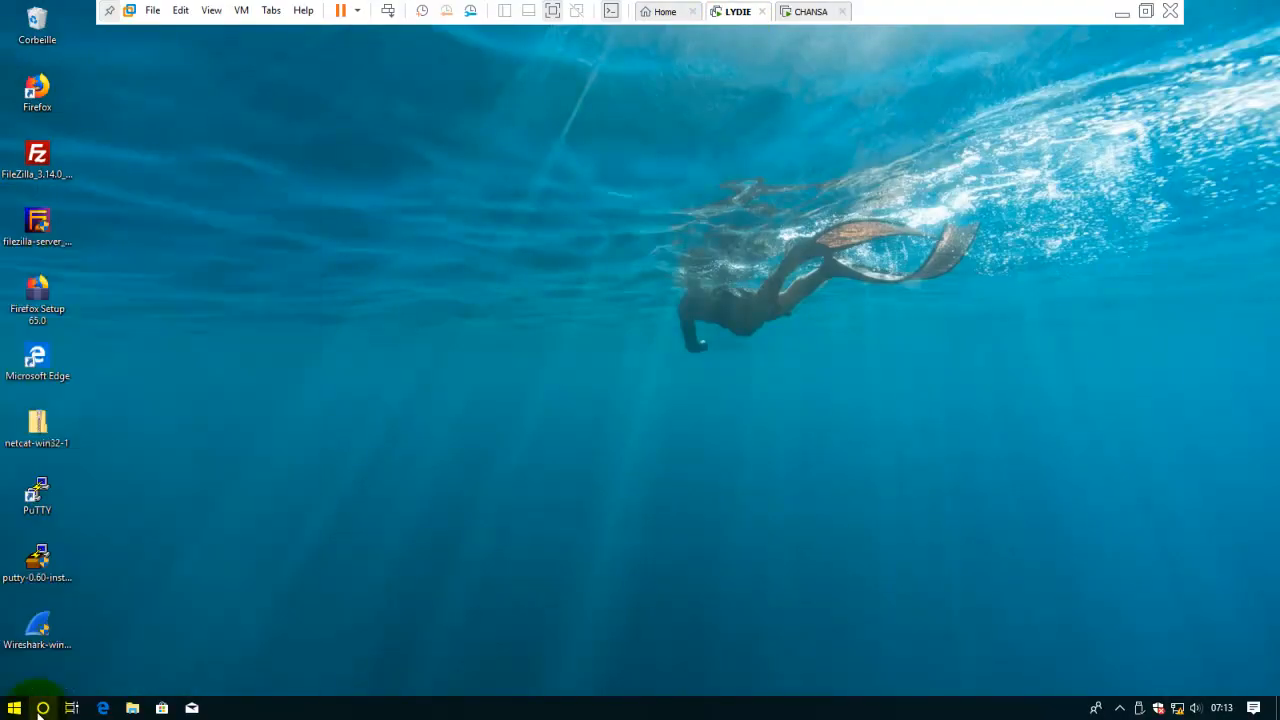
text(p)
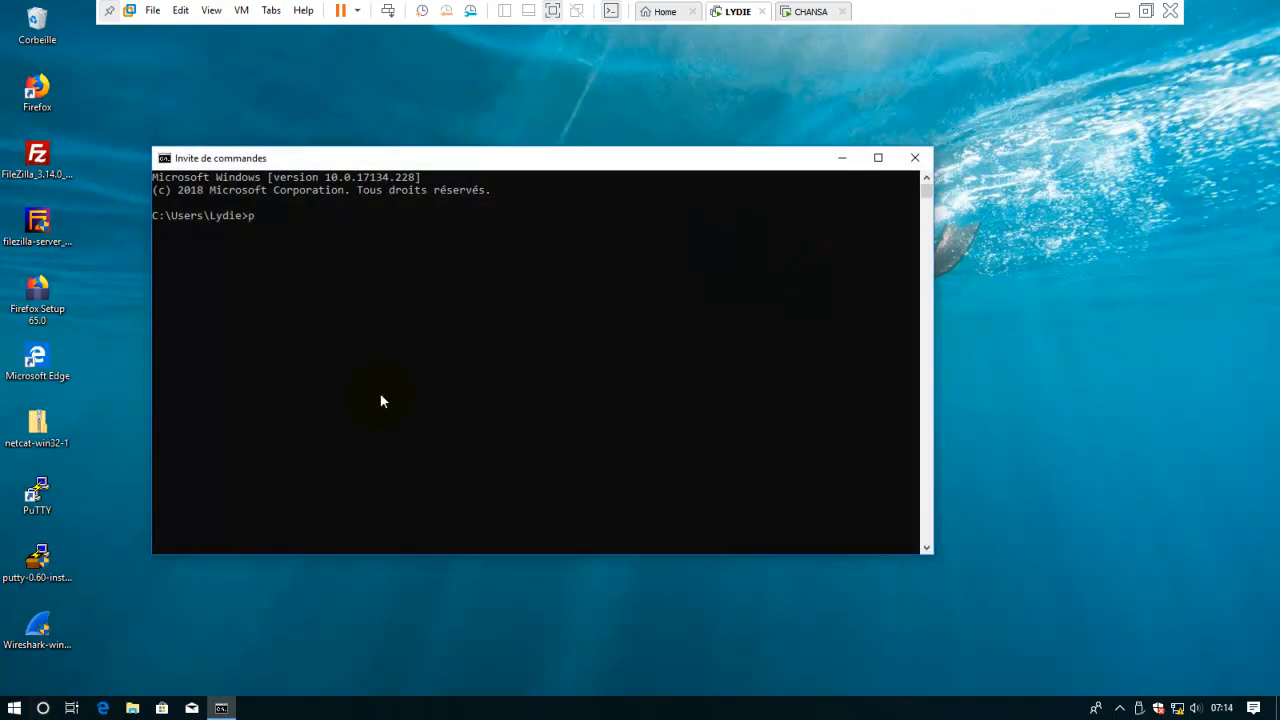
key(BackSpace)
text(ipo)
key(BackSpace)
text(config)
key(Return)
Ping CHANSA at 192.168.10.5 from LYDIE, and close the command prompt
text(ping )
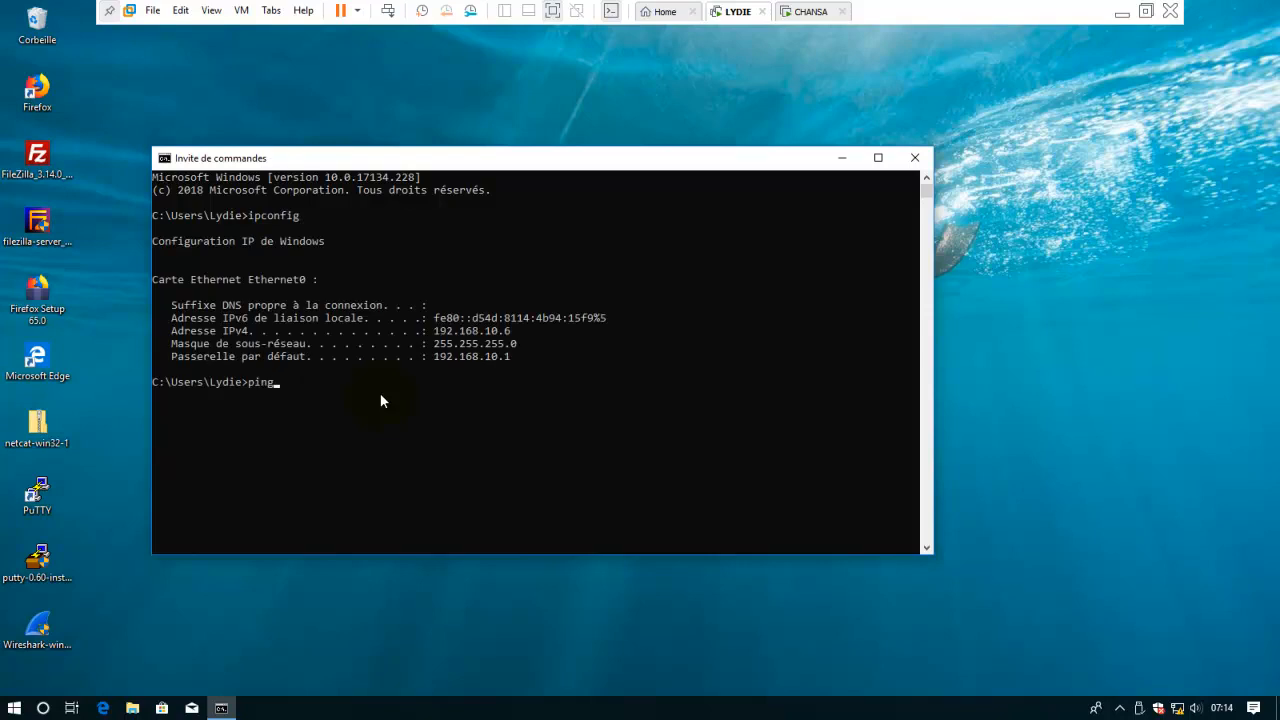
text(192.168.10.5)
key(Return)
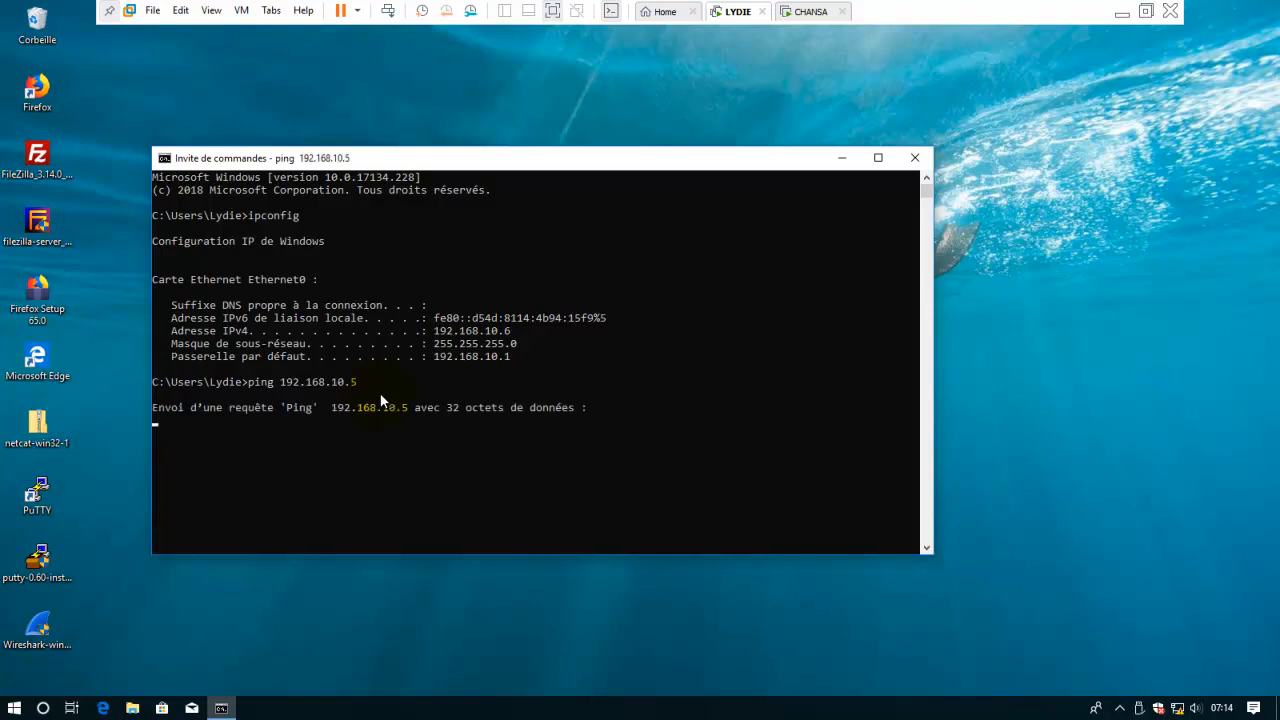
click(435, 445)
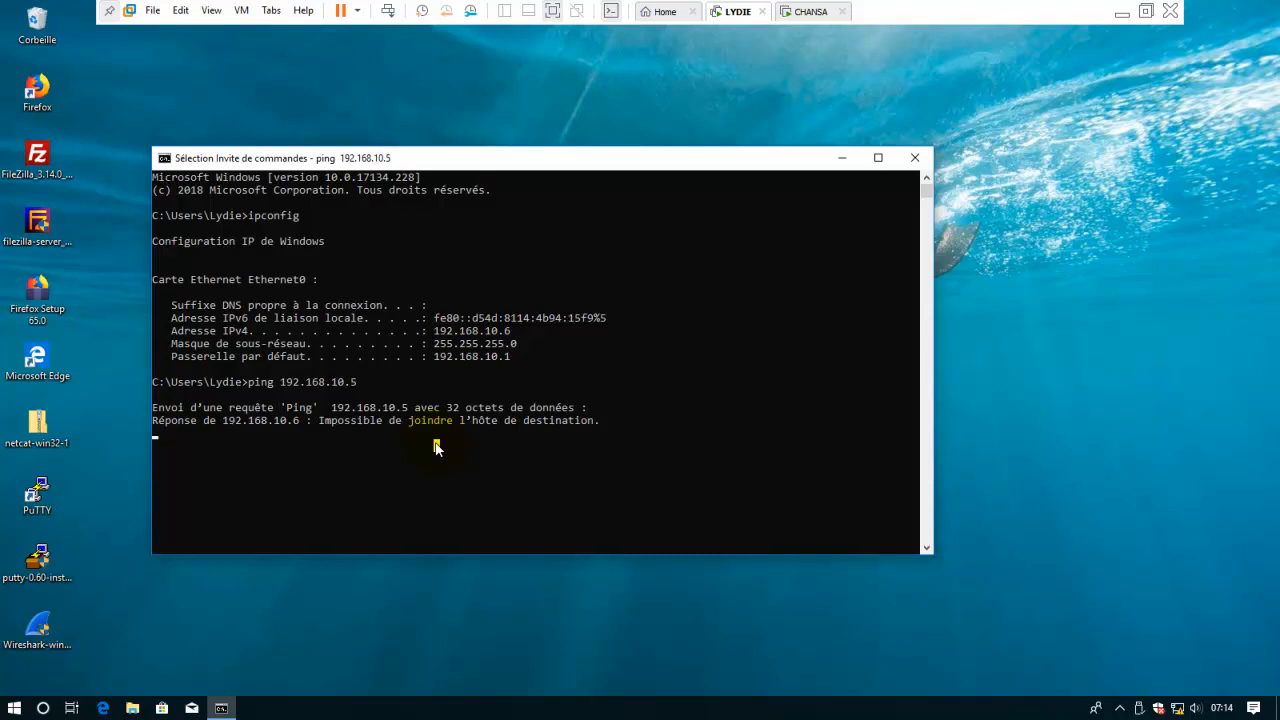
right_click(435, 442)
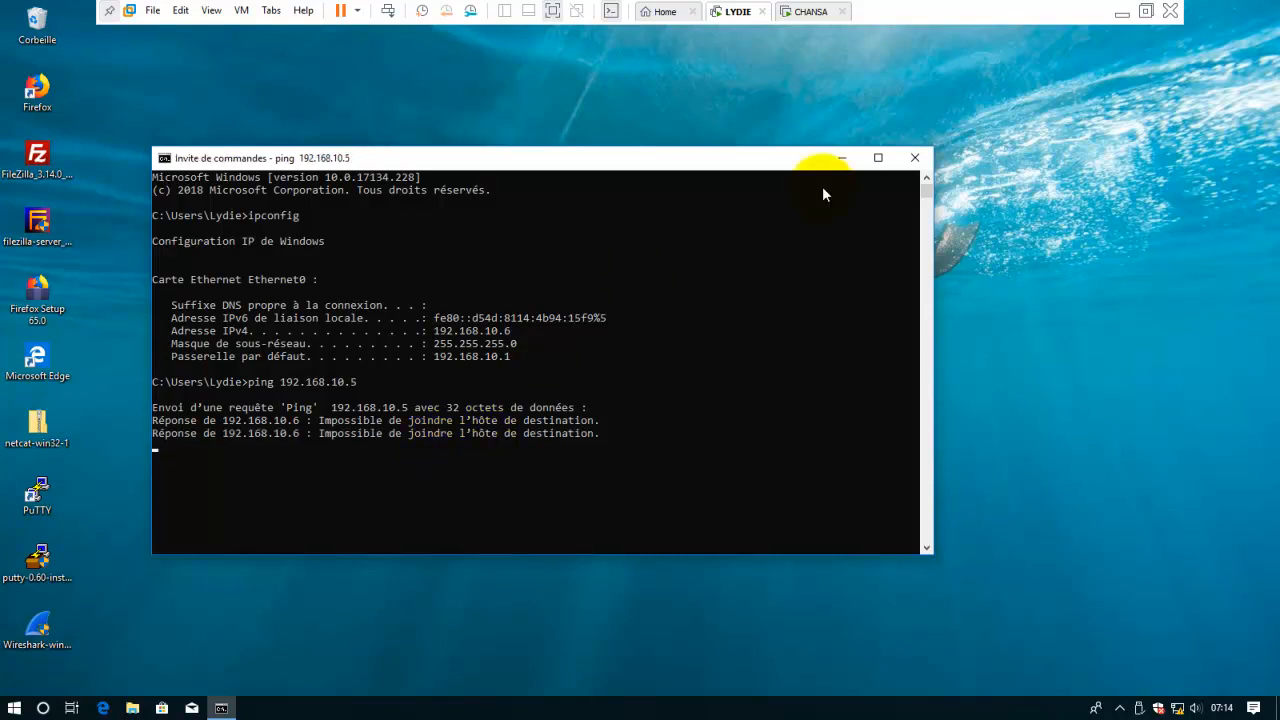
click(914, 157)
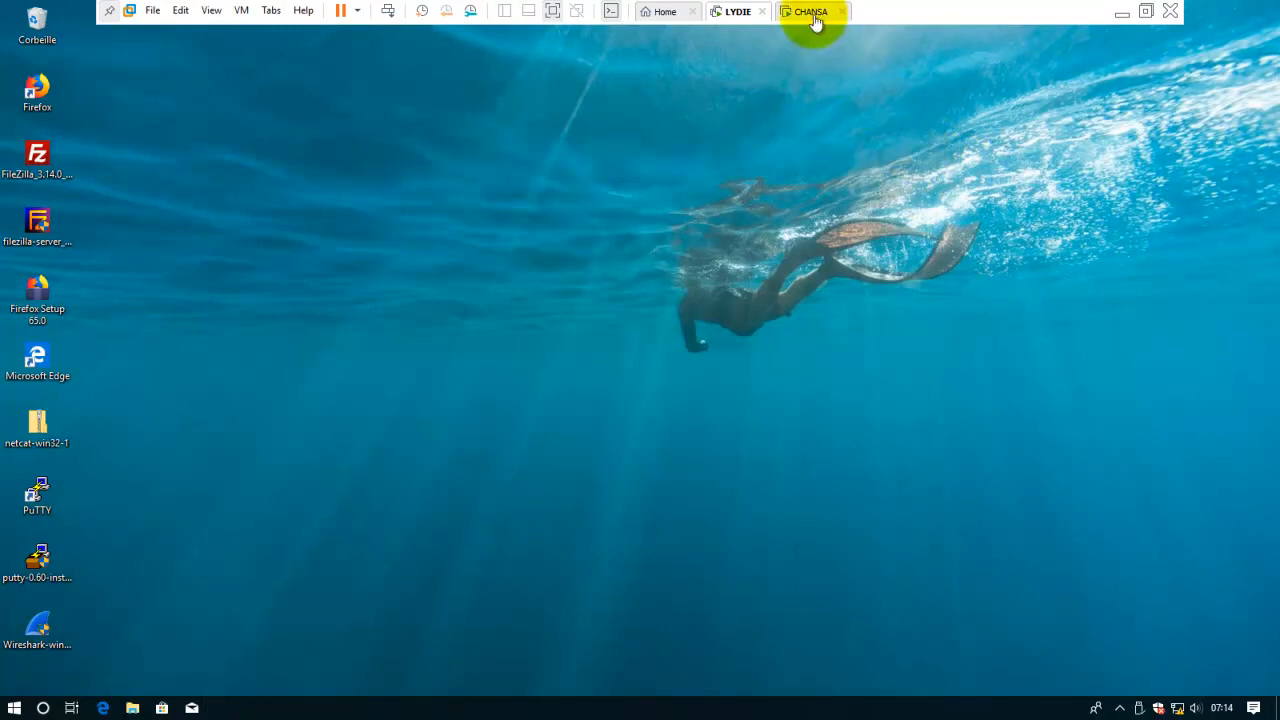
Ping LYDIE at 192.168.10.6 from a command prompt in the CHANSA virtual machine, and close the prompt
click(815, 14)
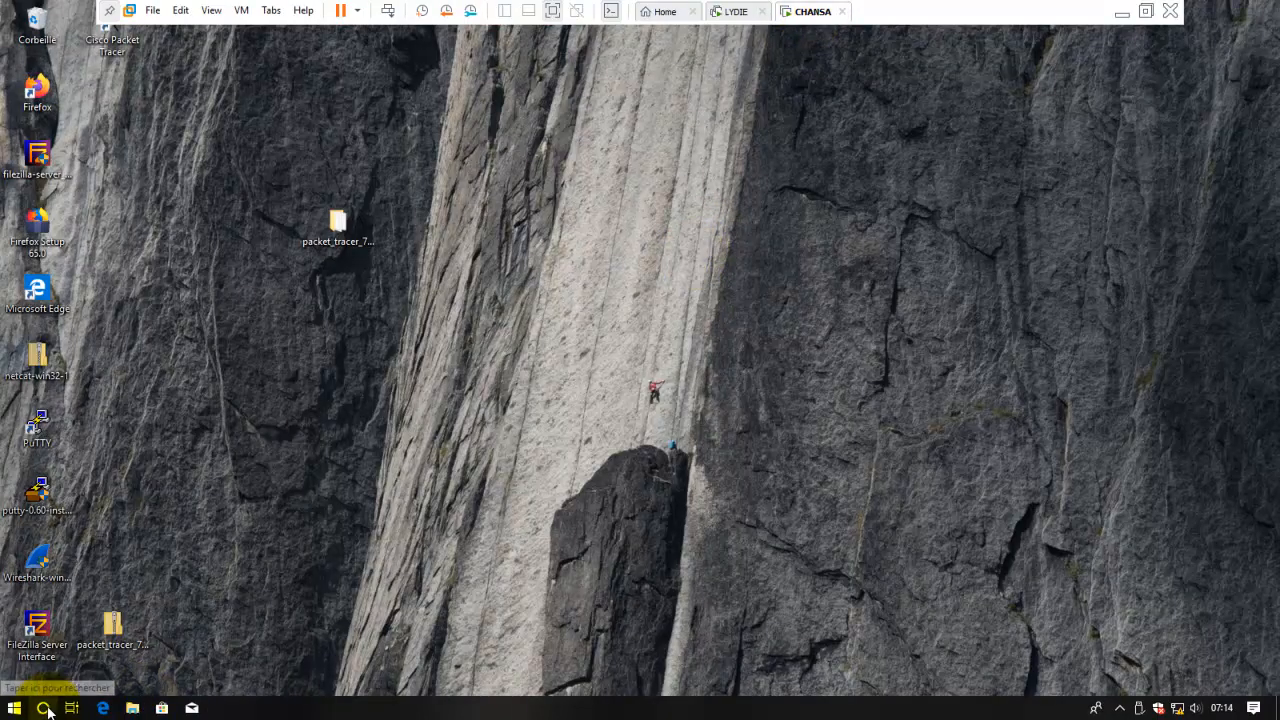
click(44, 708)
text(cmd)
key(Return)
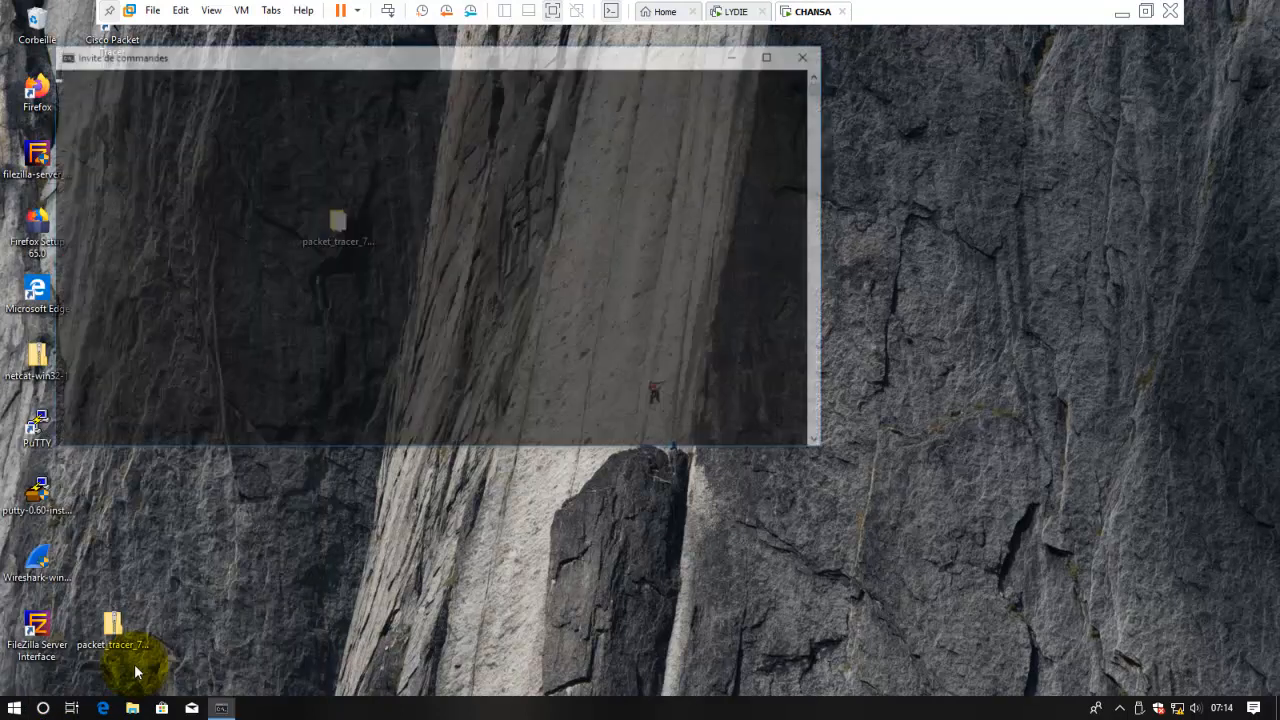
text(ping )
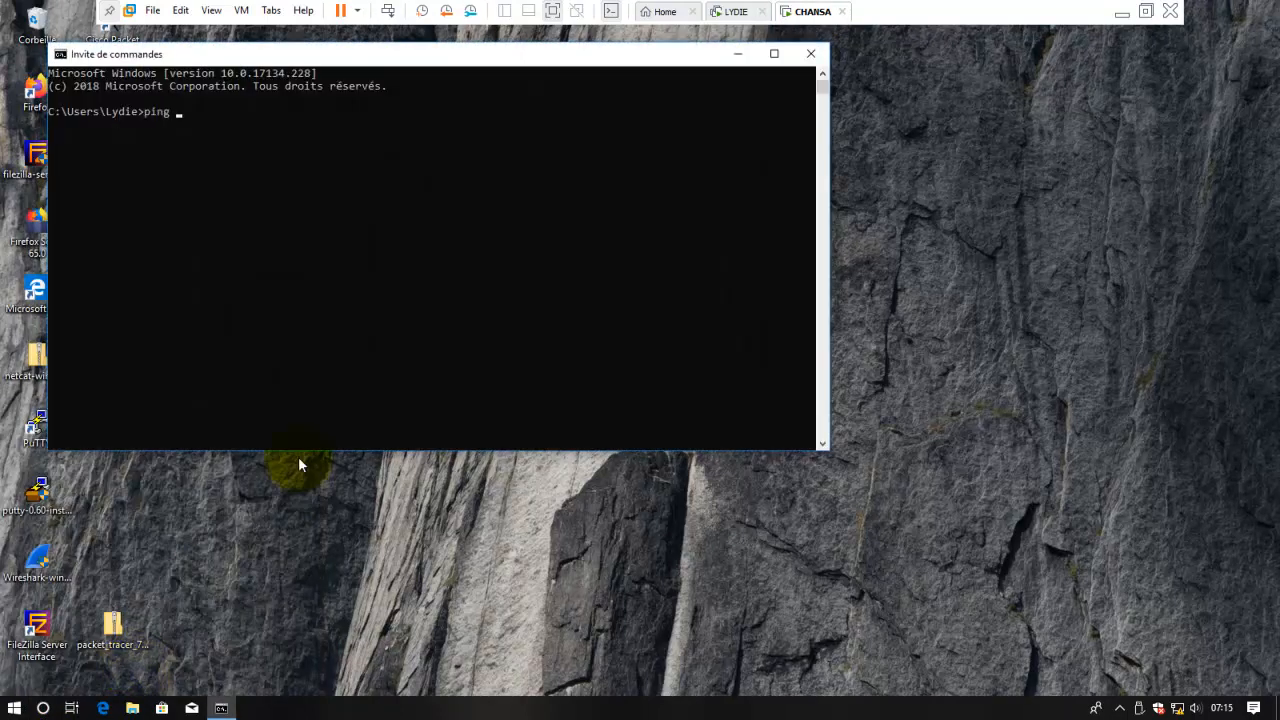
text(192.168.10.6)
key(Return)
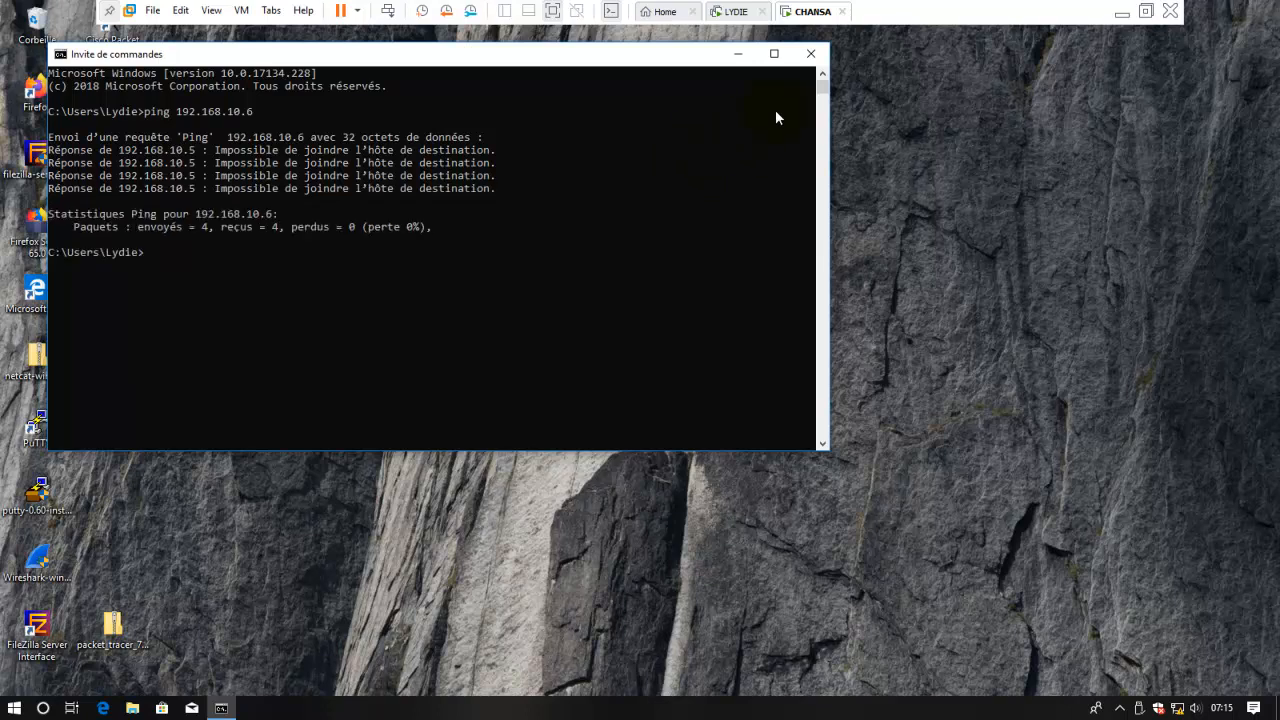
click(810, 56)
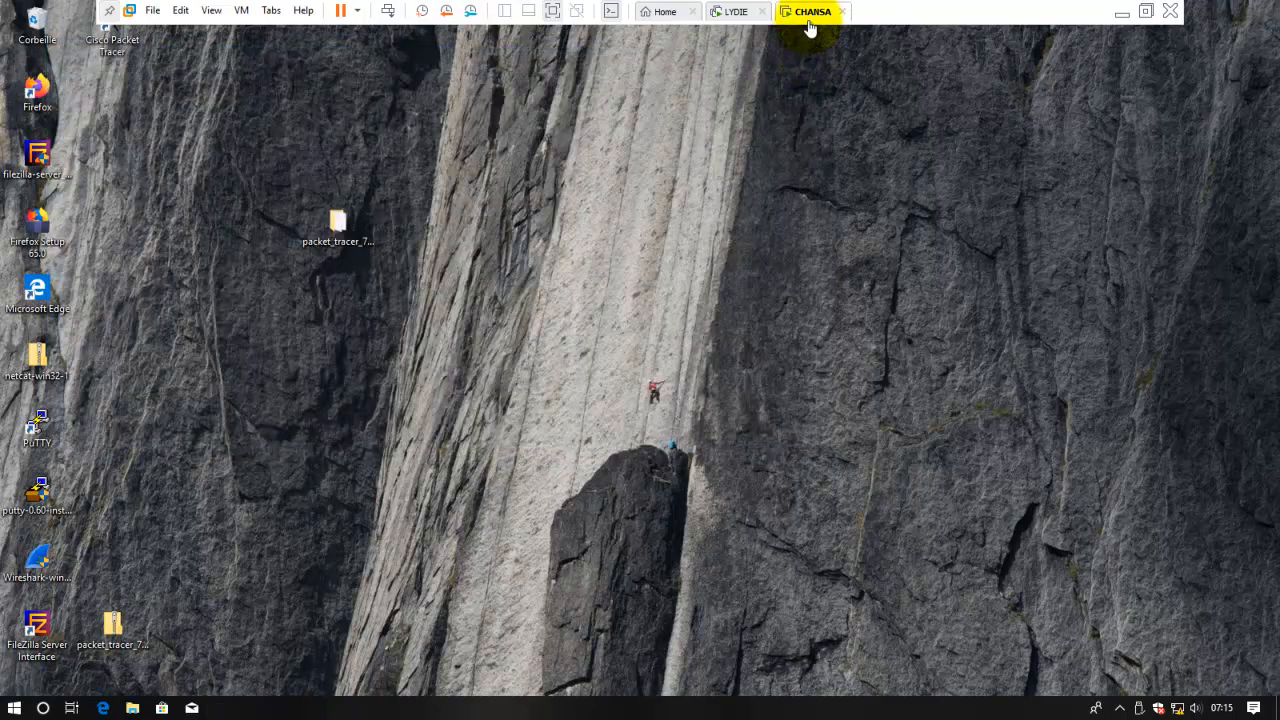
Change the LAN segment of CHANSA's network adapter to FINANCE and save the virtual machine settings
right_click(810, 14)
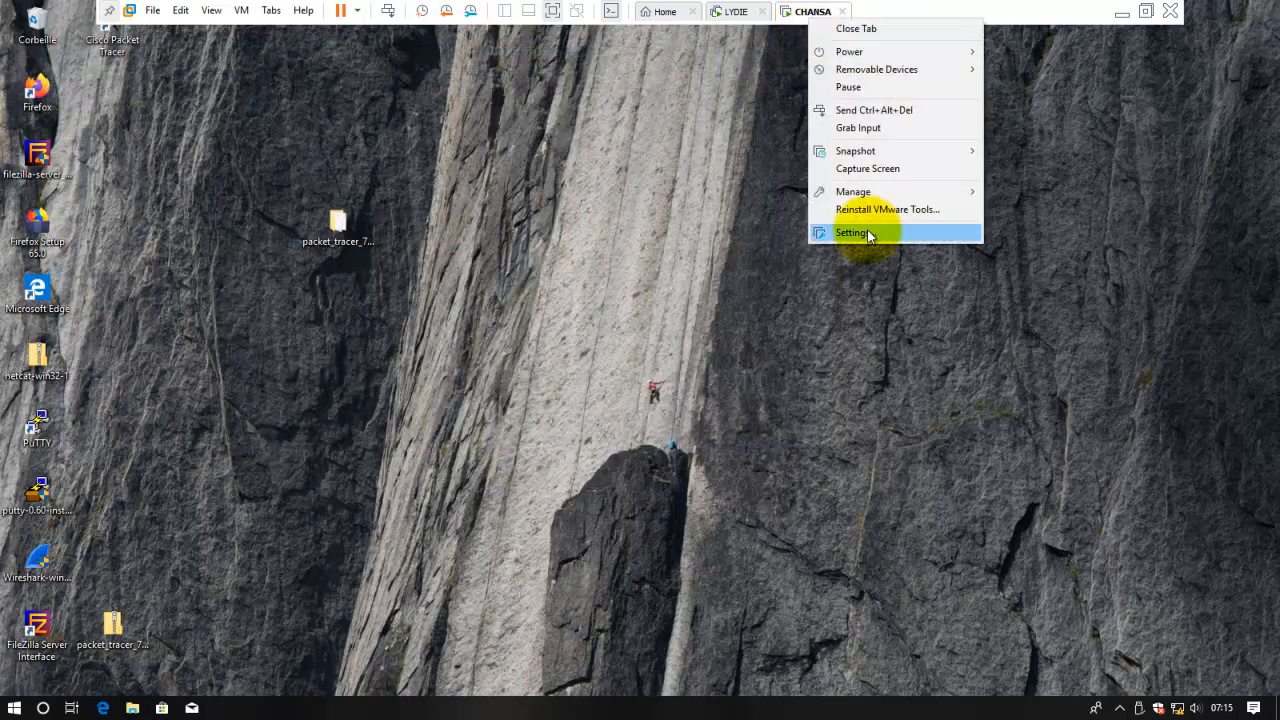
click(867, 231)
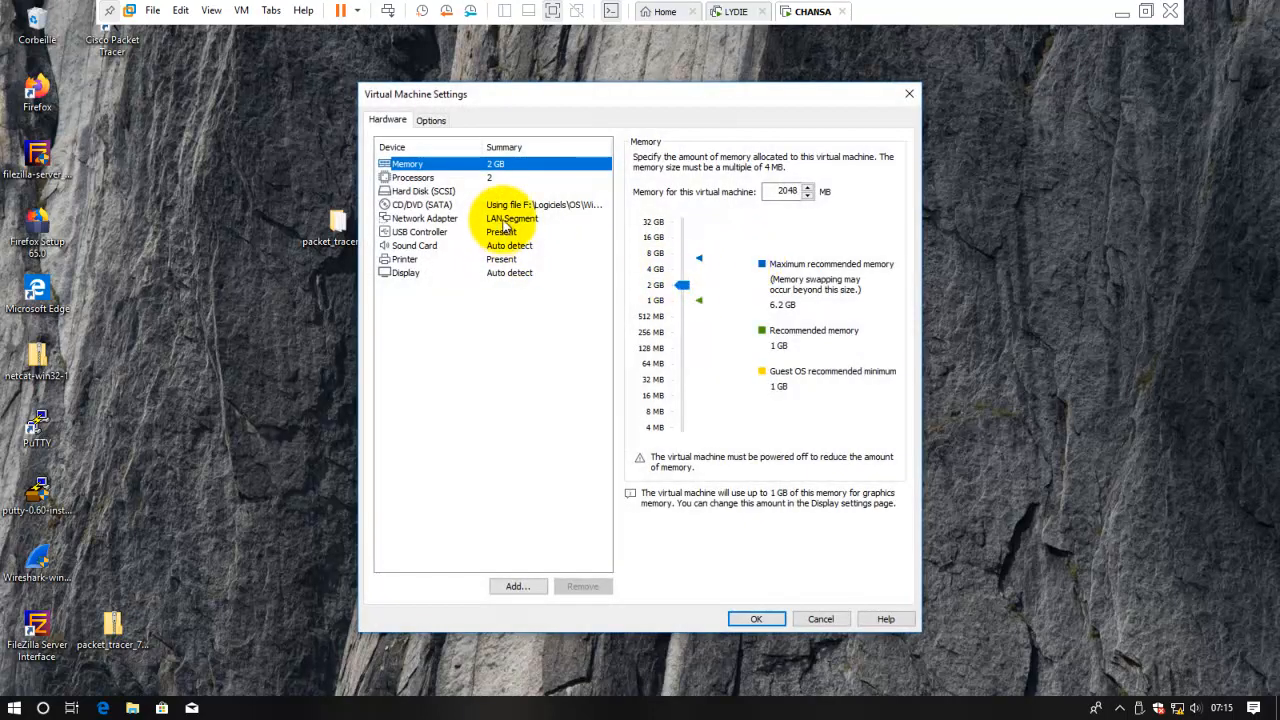
click(504, 220)
click(684, 348)
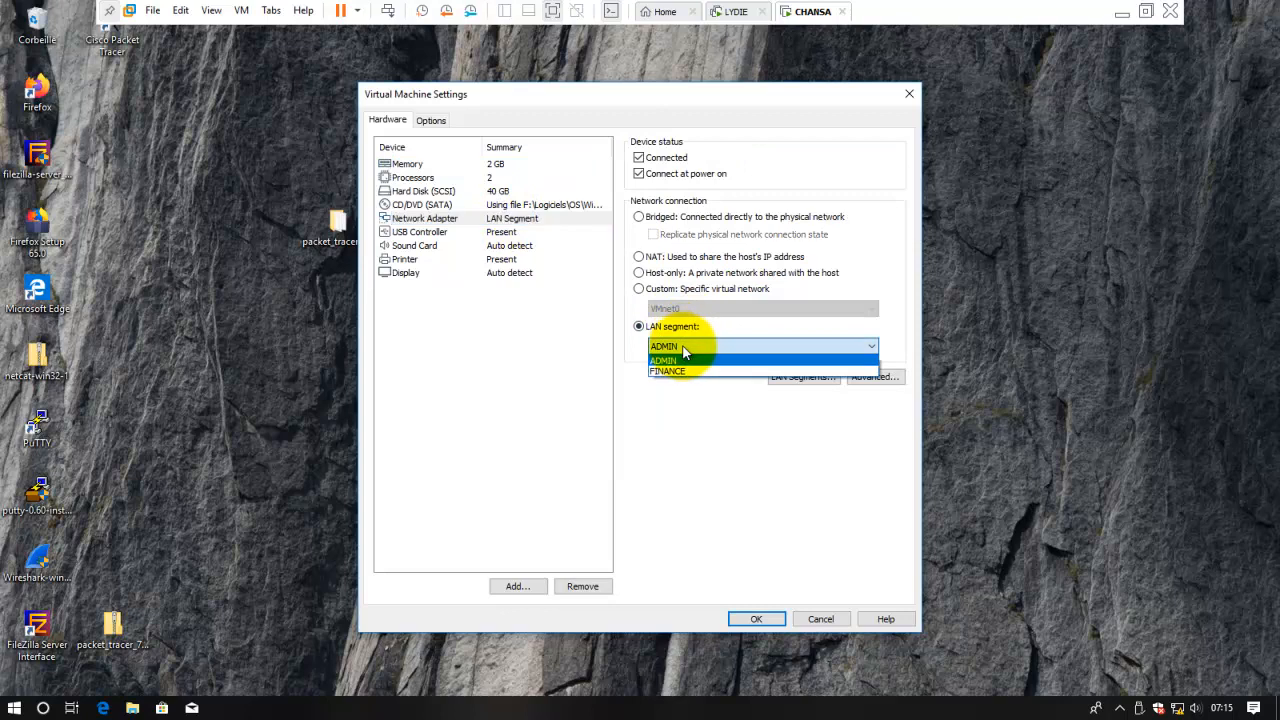
click(684, 378)
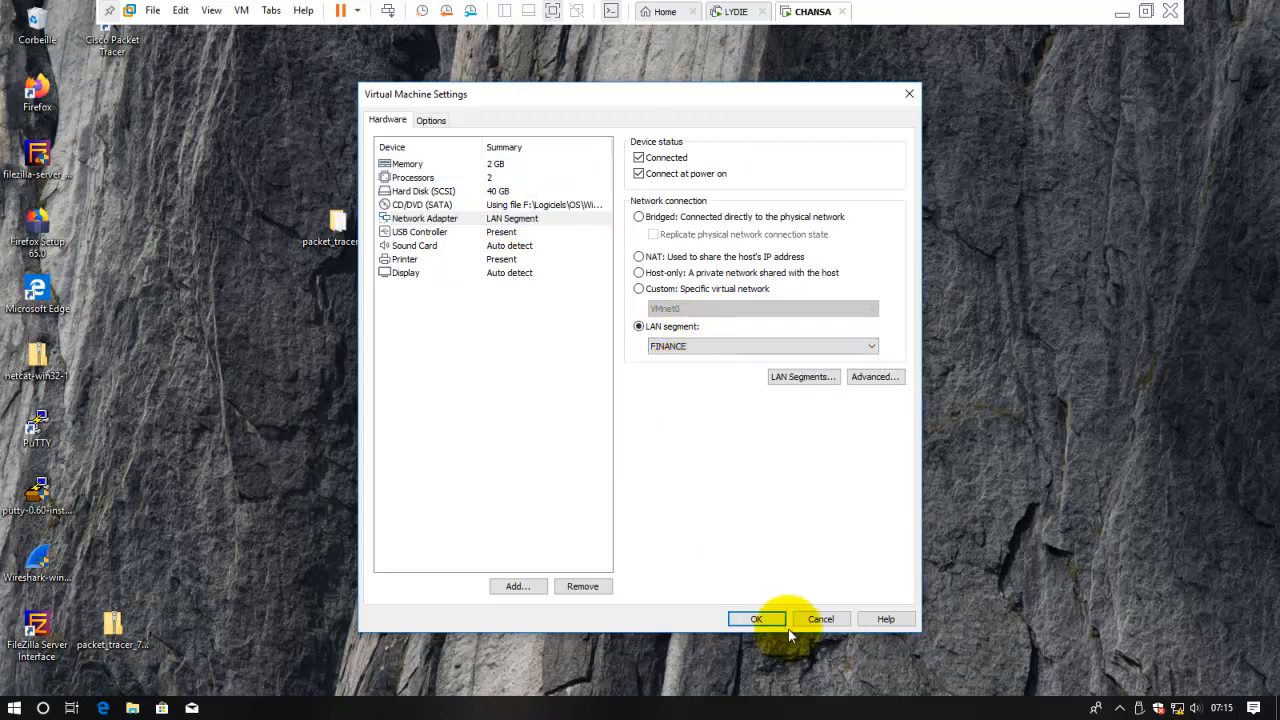
click(754, 619)
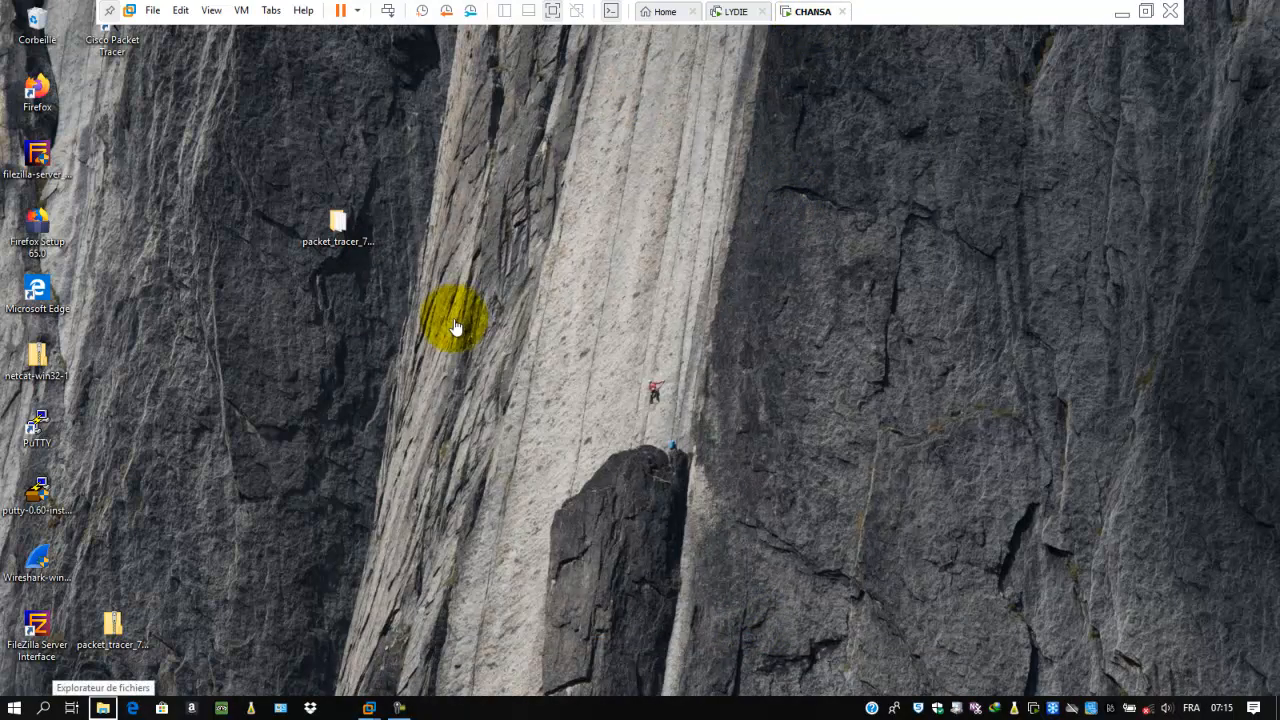
Open a new command prompt in CHANSA and display its IP configuration with ipconfig
click(43, 707)
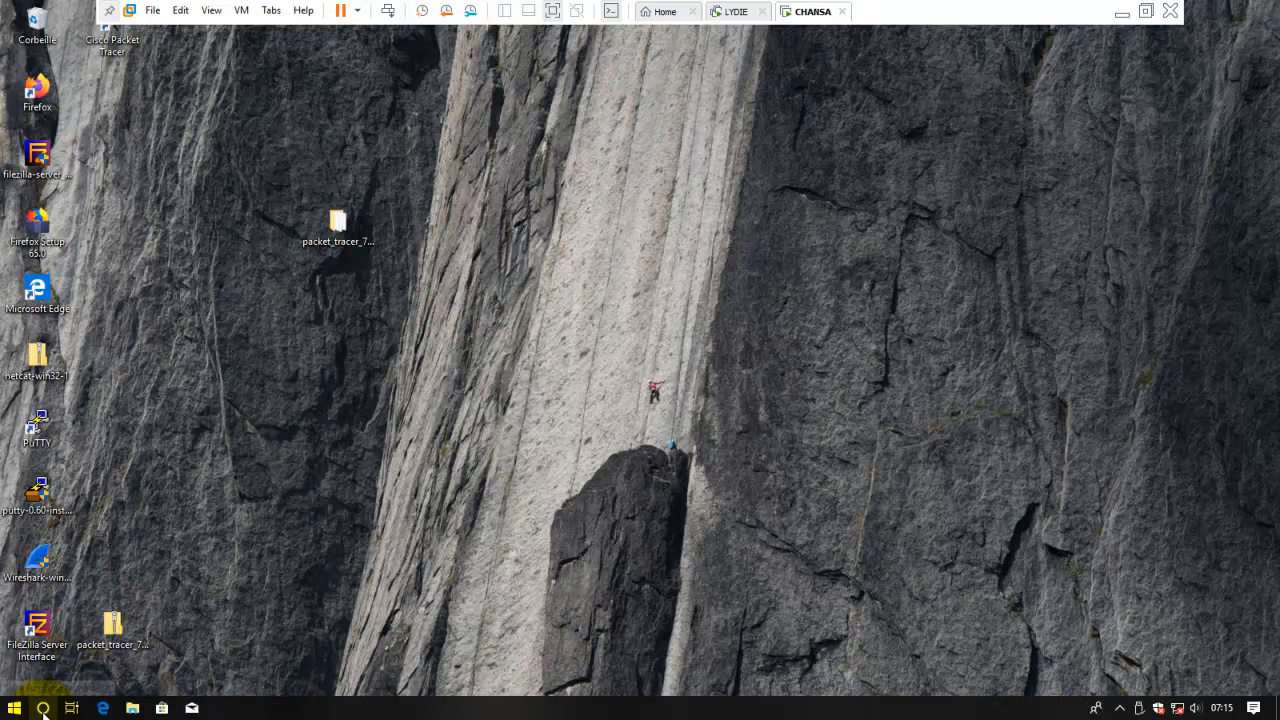
text(cmd)
key(Return)
text(pin)
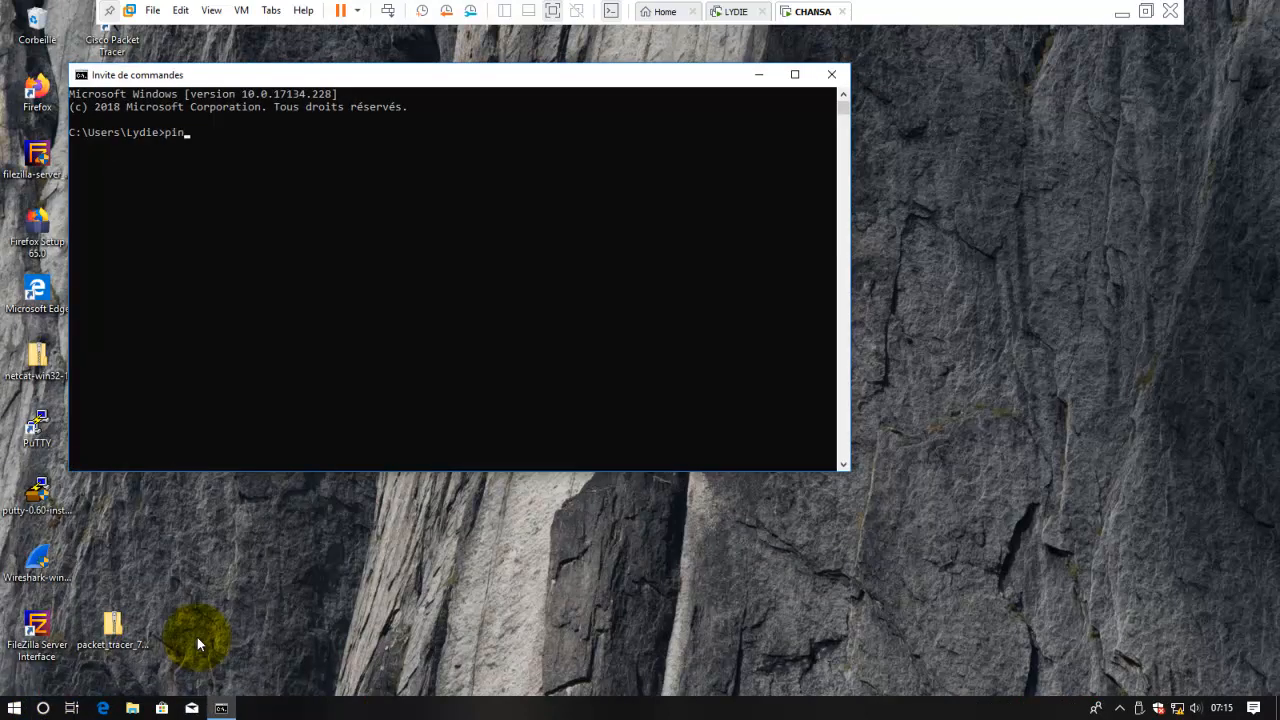
key(BackSpace)
key(BackSpace)
key(BackSpace)
text(ipcon)
key(BackSpace)
key(BackSpace)
key(BackSpace)
key(BackSpace)
key(BackSpace)
text(ipconfig)
key(Return)
Ping LYDIE at 192.168.10.6 from CHANSA over the shared FINANCE segment, and close the command prompt
text(ping )
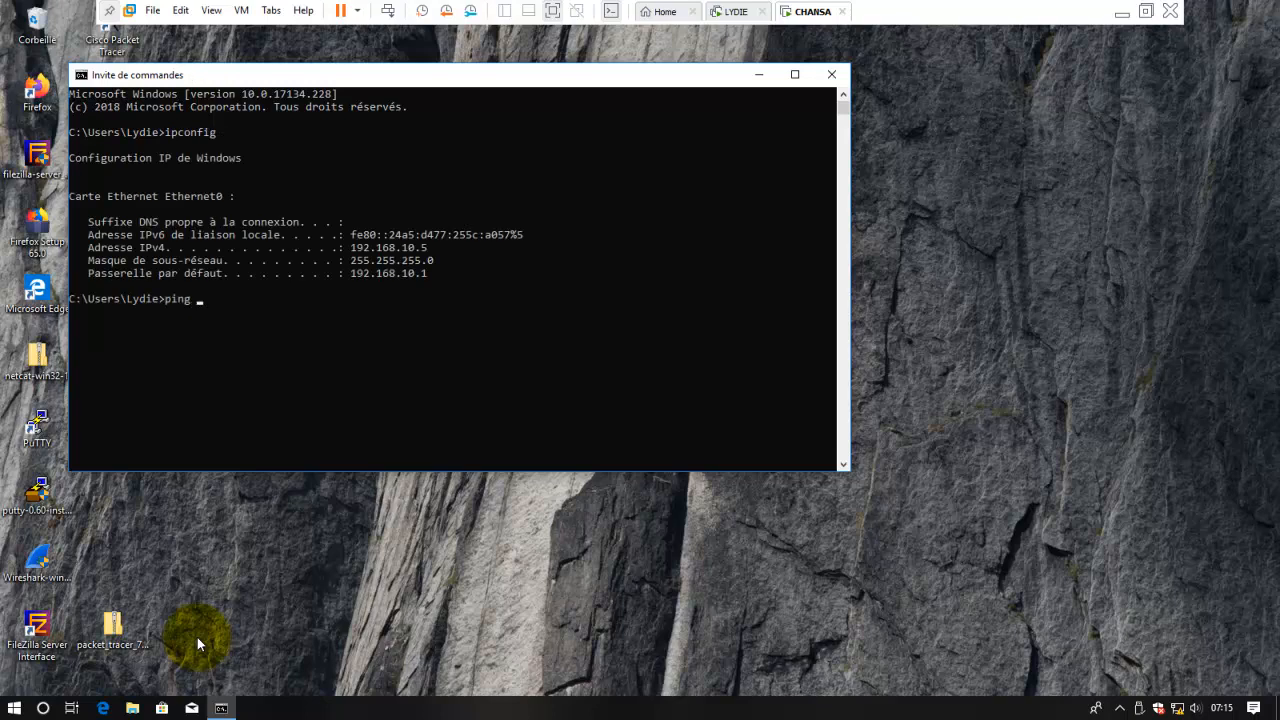
text(192.168.10.6)
key(Return)
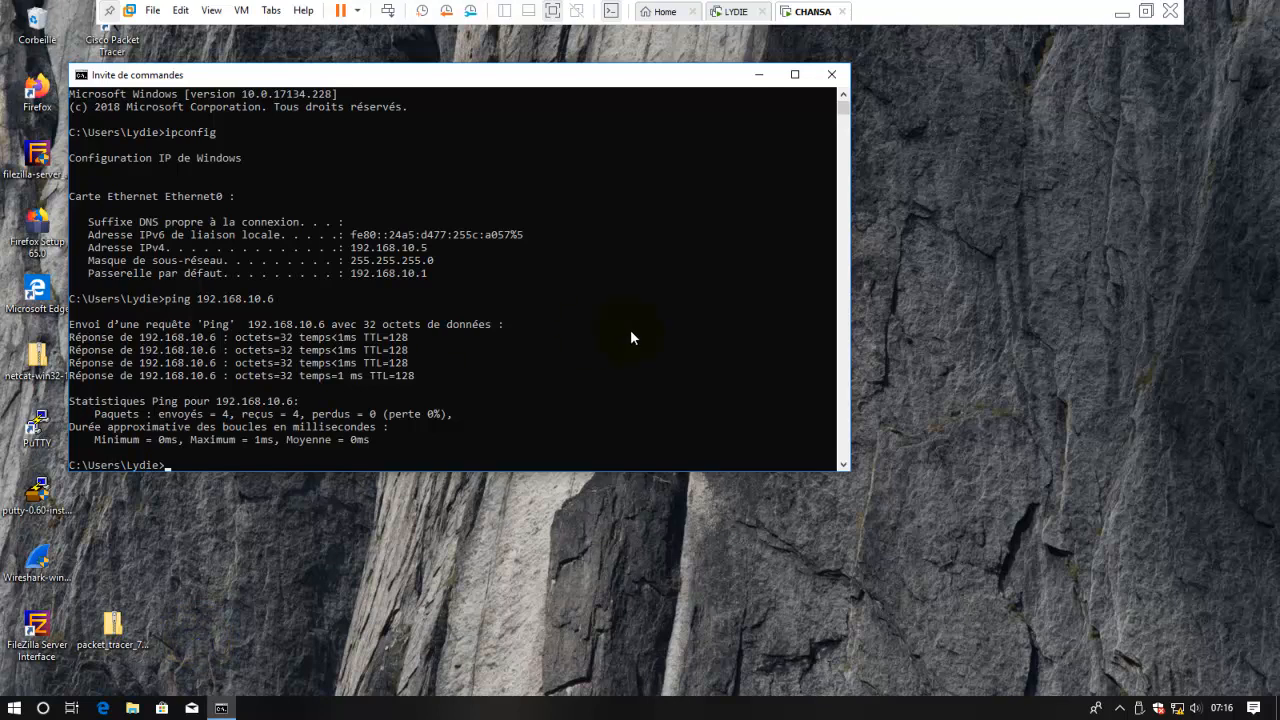
click(832, 78)
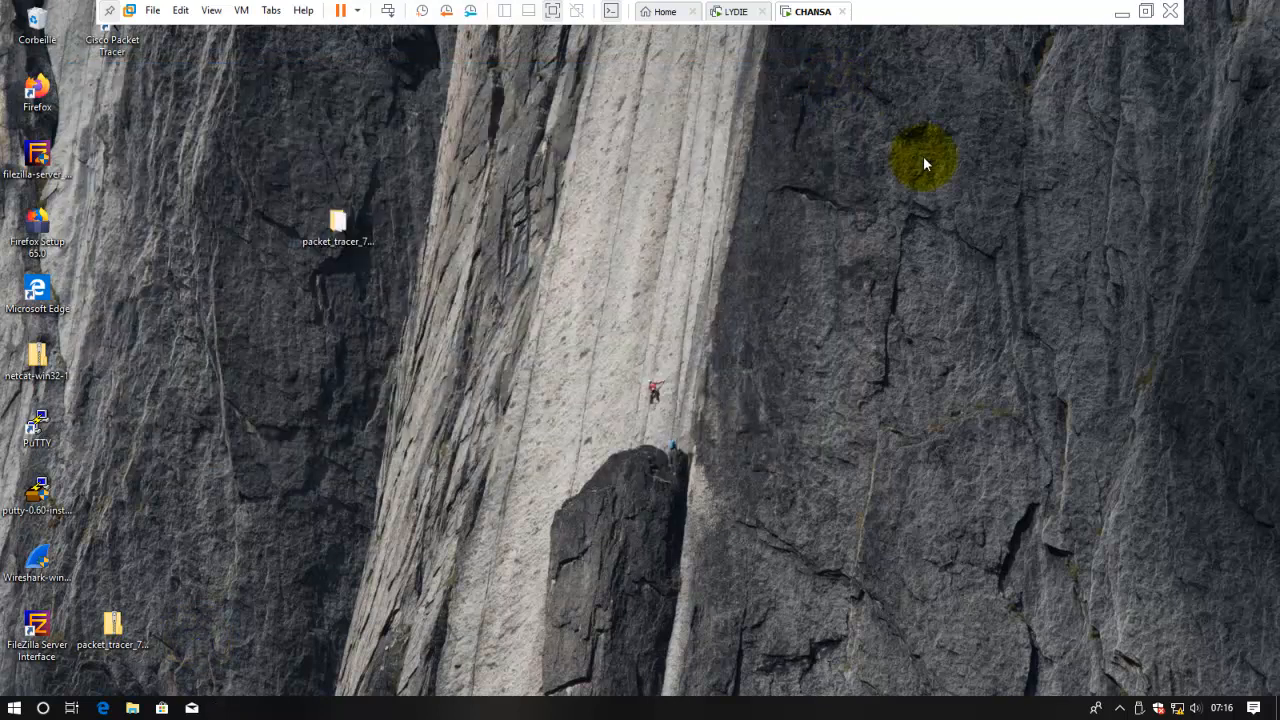
click(1122, 12)
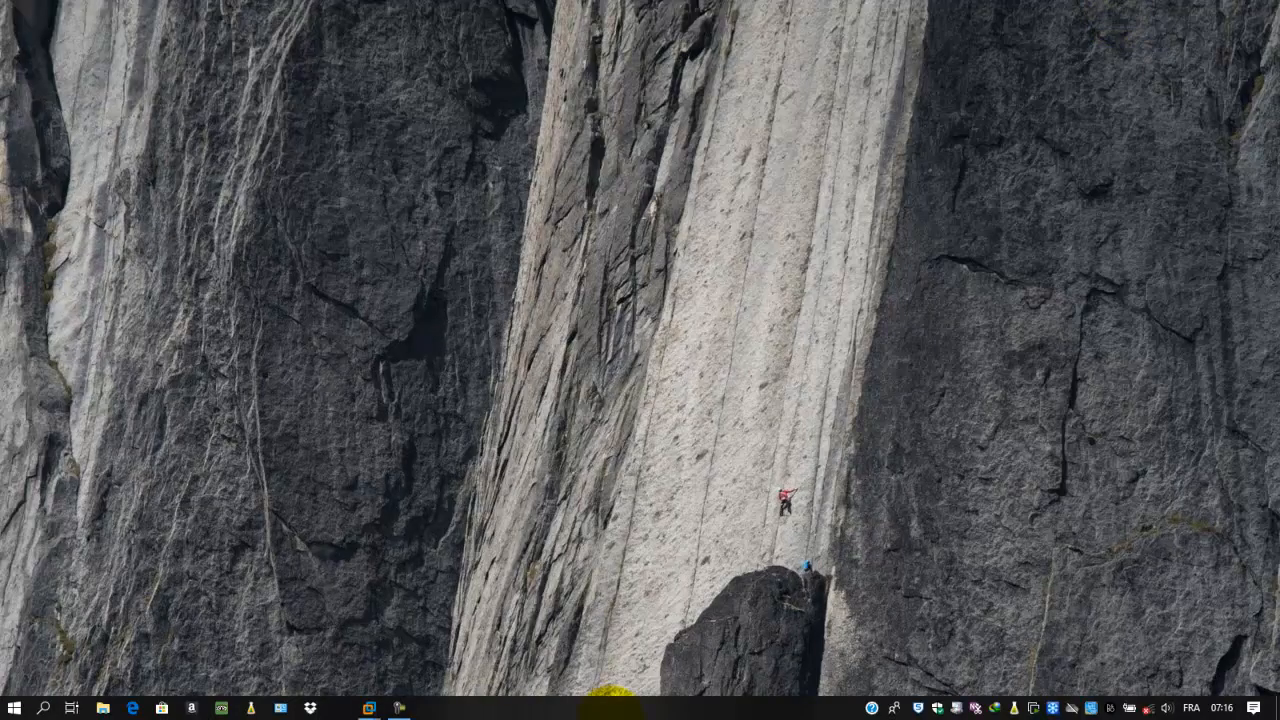
click(400, 707)
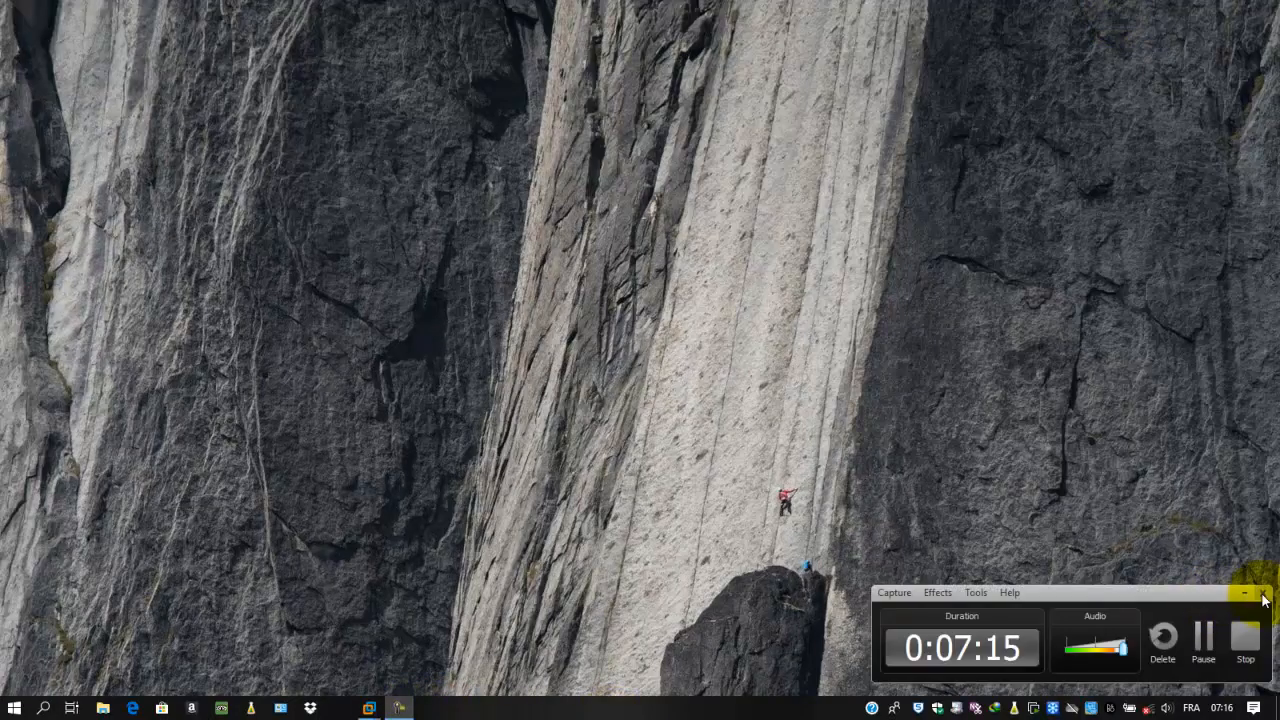
click(1245, 638)
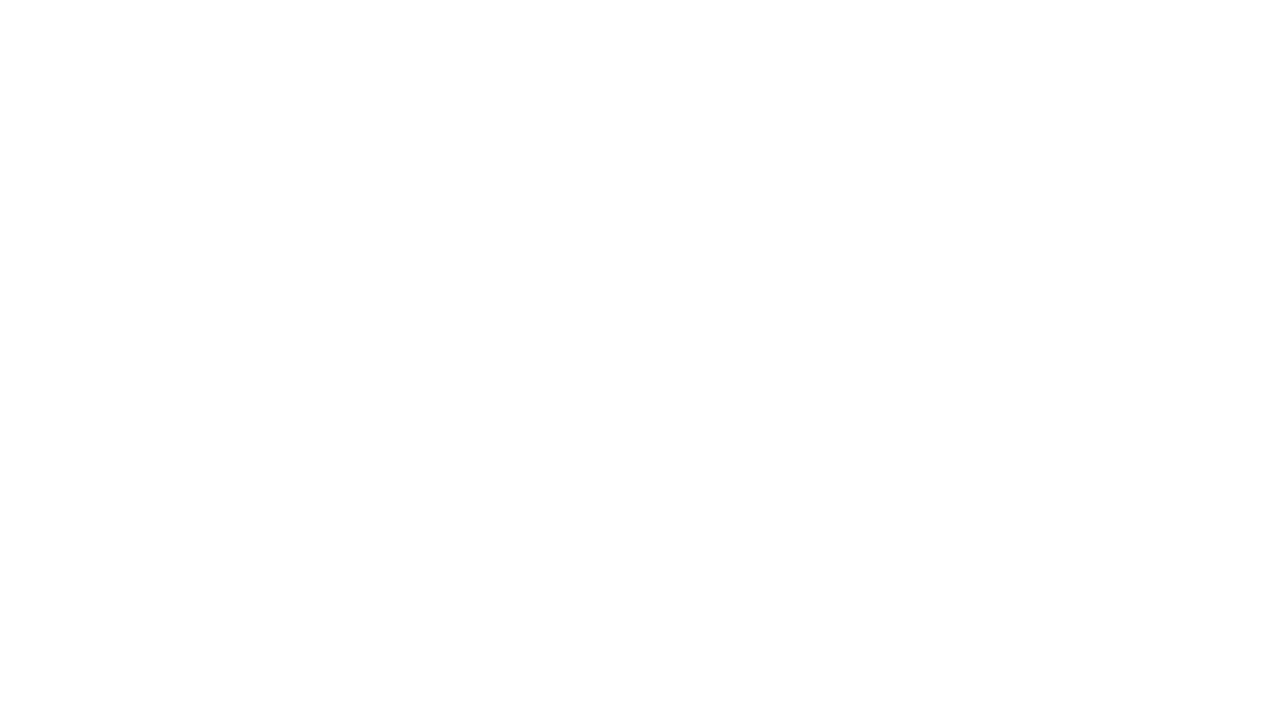